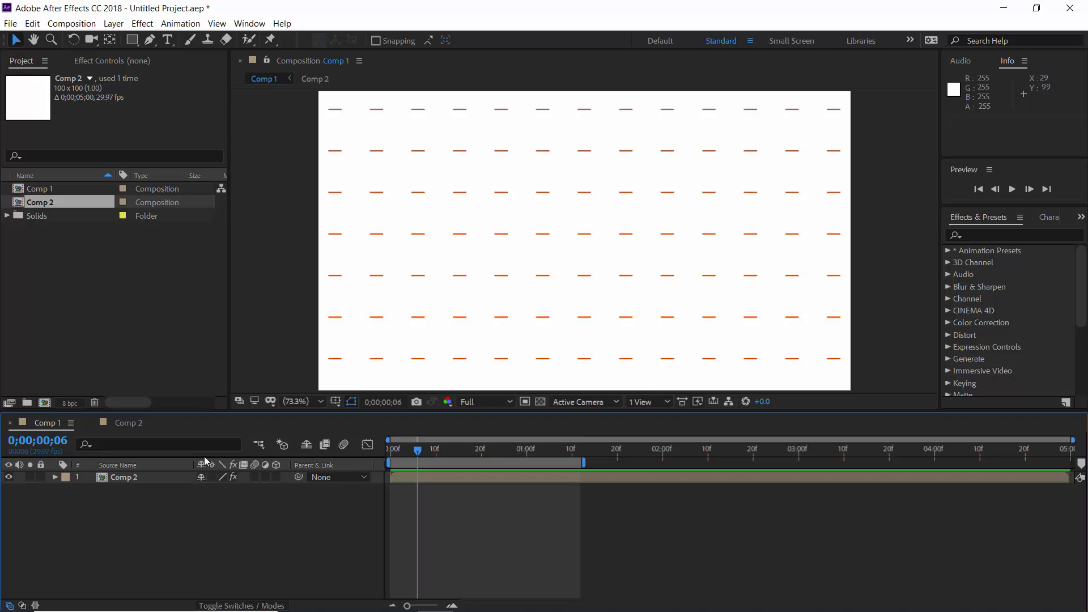
# Open Comp 2 and preview its square outline animation from the first frame
pyautogui.click(131, 423)
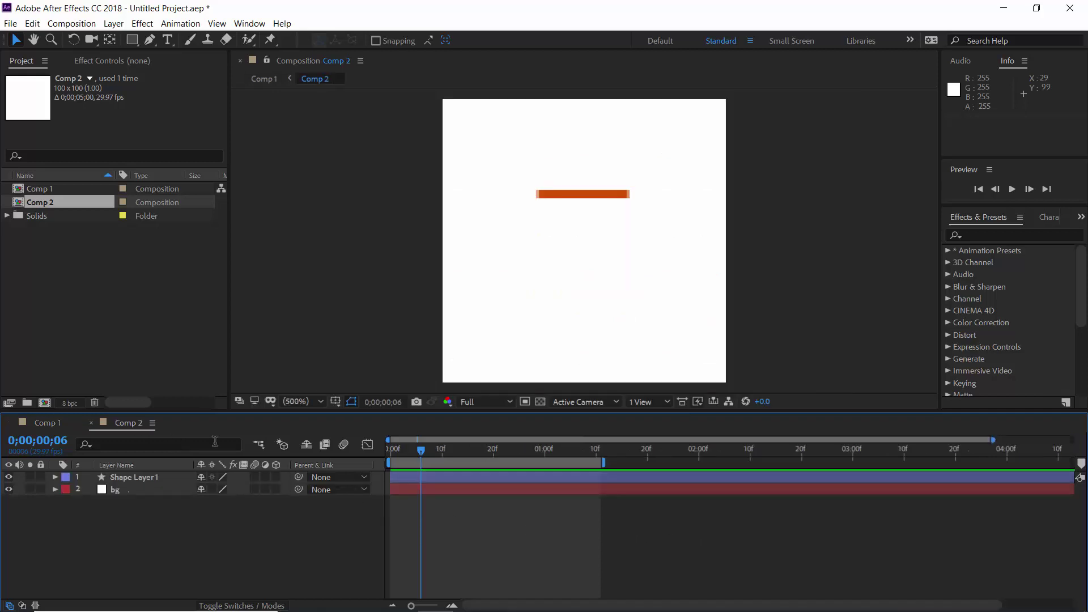
pyautogui.moveTo(421, 450); pyautogui.dragTo(390, 452)
pyautogui.press('space')
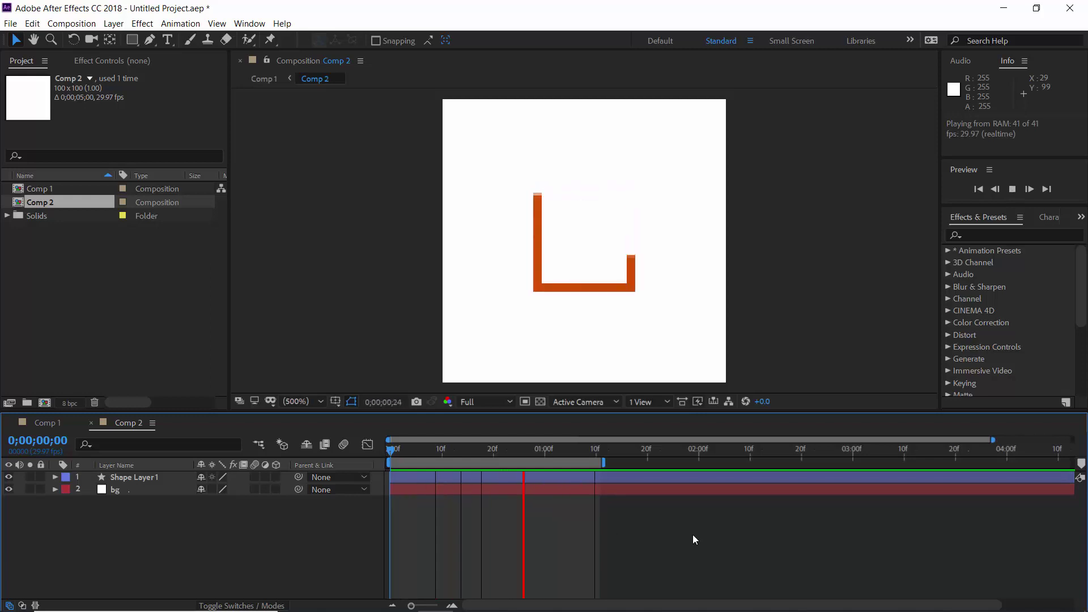
pyautogui.press('space')
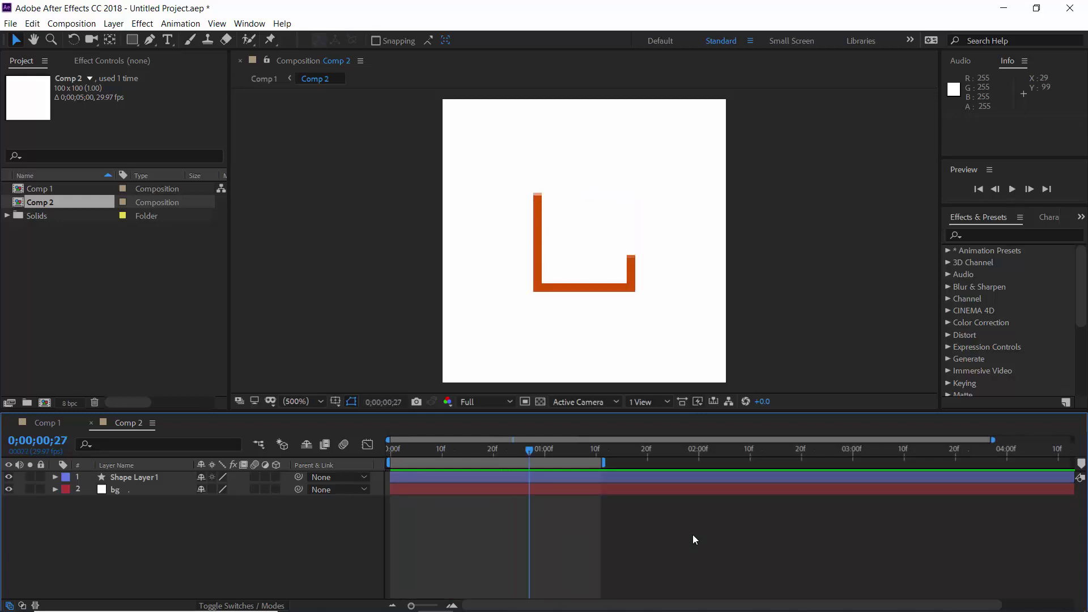
# Examine the Trim Paths keyframes of Shape Layer 1 up to 0;00;01;10, and inspect the bg layer
pyautogui.click(53, 478)
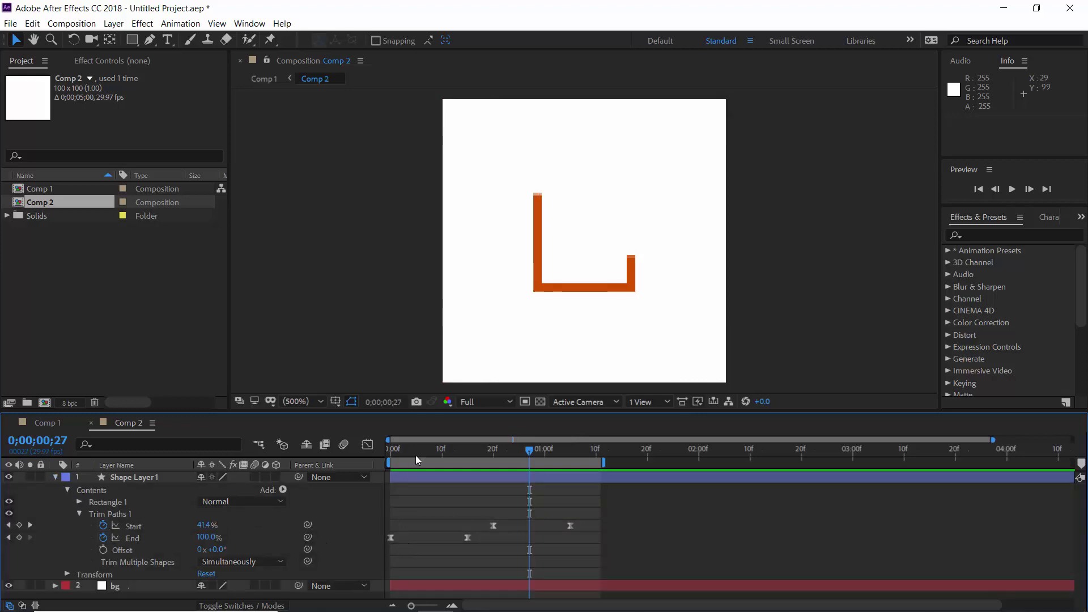
pyautogui.moveTo(416, 455)
pyautogui.mouseDown()
pyautogui.moveTo(389, 456)
pyautogui.moveTo(596, 474)
pyautogui.mouseUp()
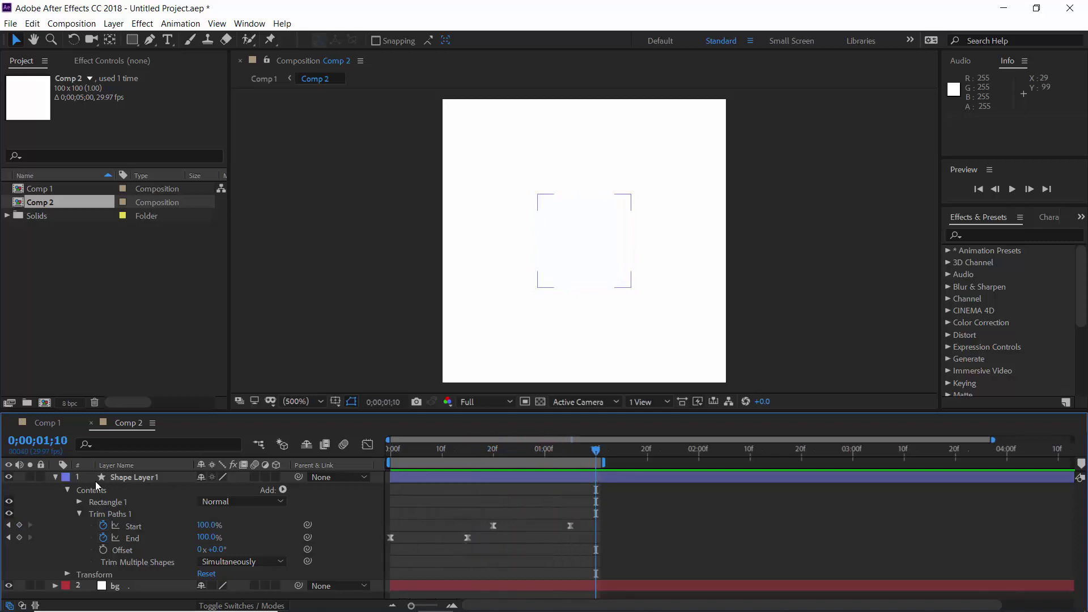
pyautogui.click(55, 477)
pyautogui.click(112, 490)
pyautogui.click(111, 489)
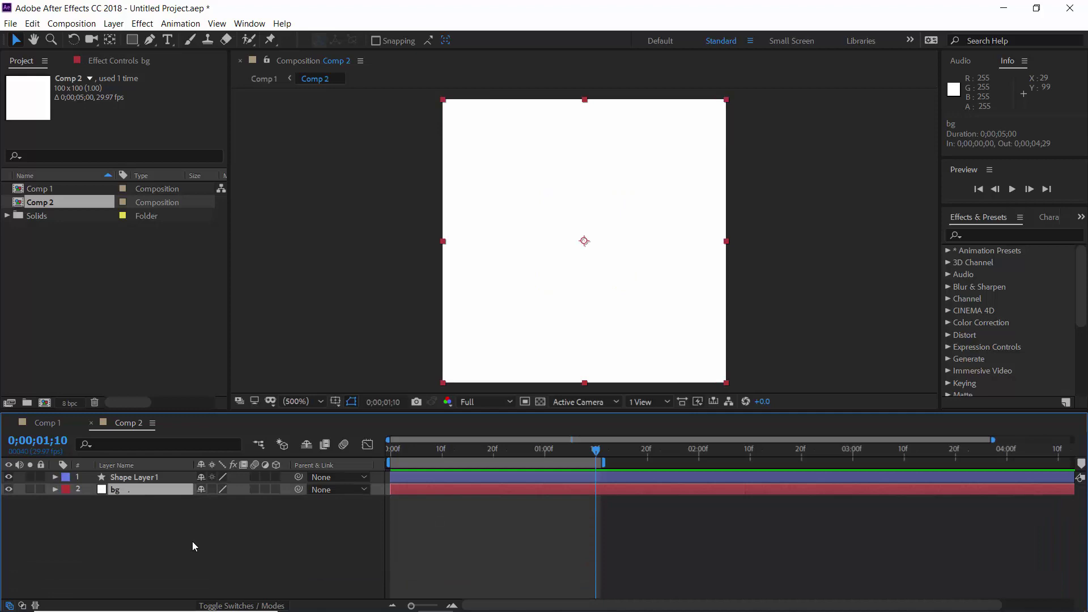
# Delete the tiled Comp 2 layer from Comp 1 and add a fresh instance of Comp 2 to its timeline
pyautogui.click(53, 425)
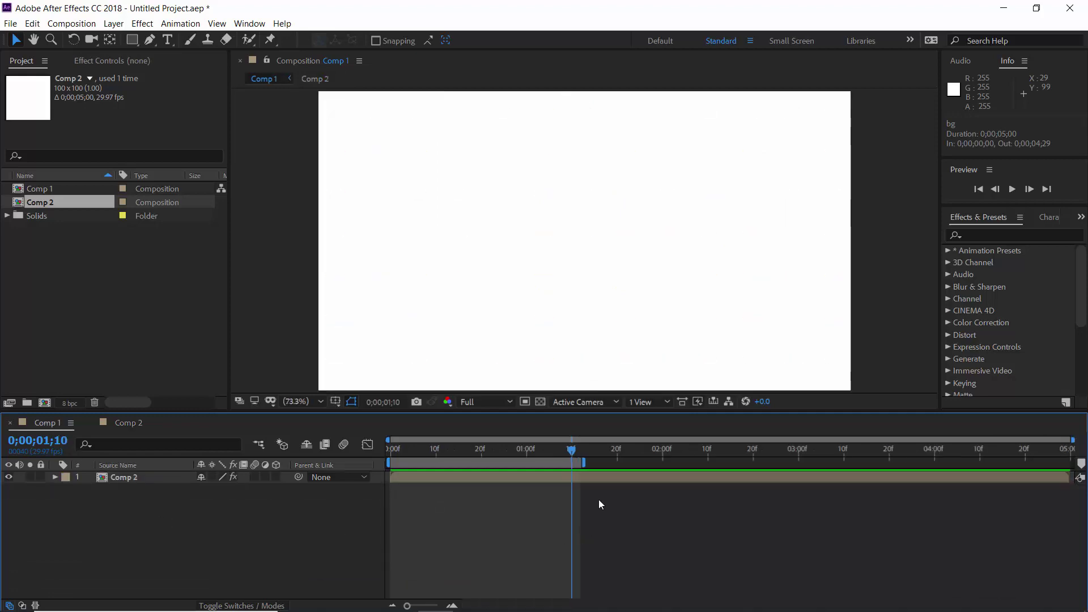
pyautogui.click(598, 481)
pyautogui.press('Delete')
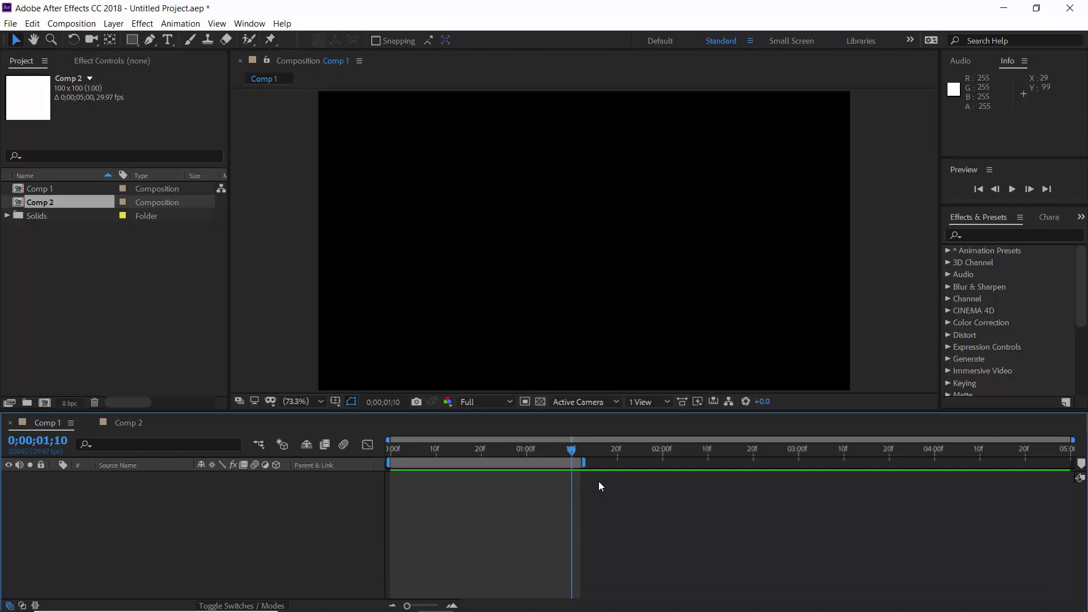
pyautogui.moveTo(52, 203); pyautogui.dragTo(175, 500)
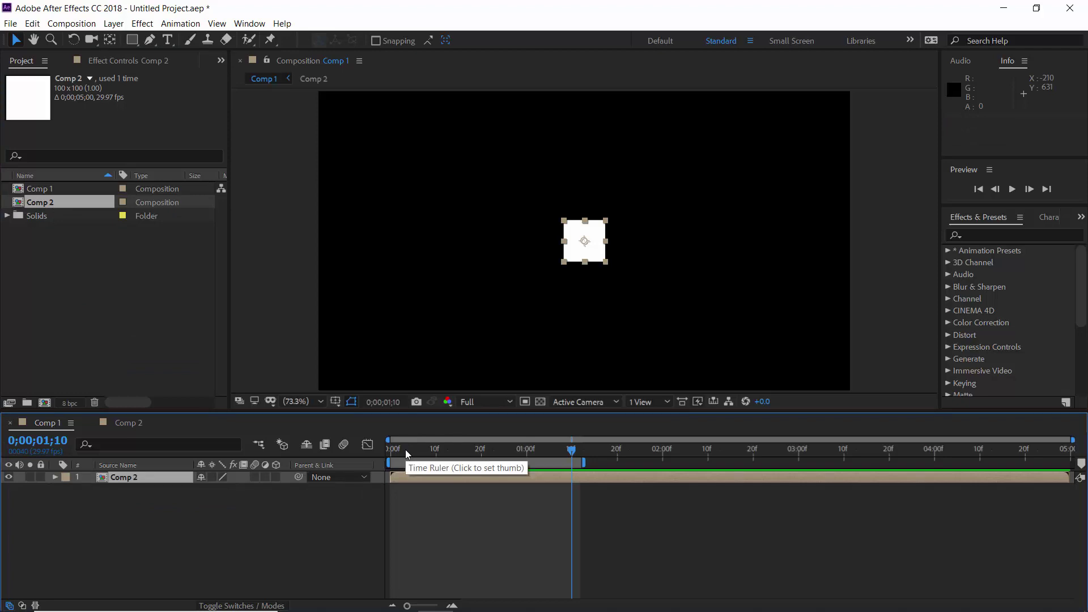
# Check the width and height in Comp 2's composition settings and close them without changes
pyautogui.rightClick(94, 206)
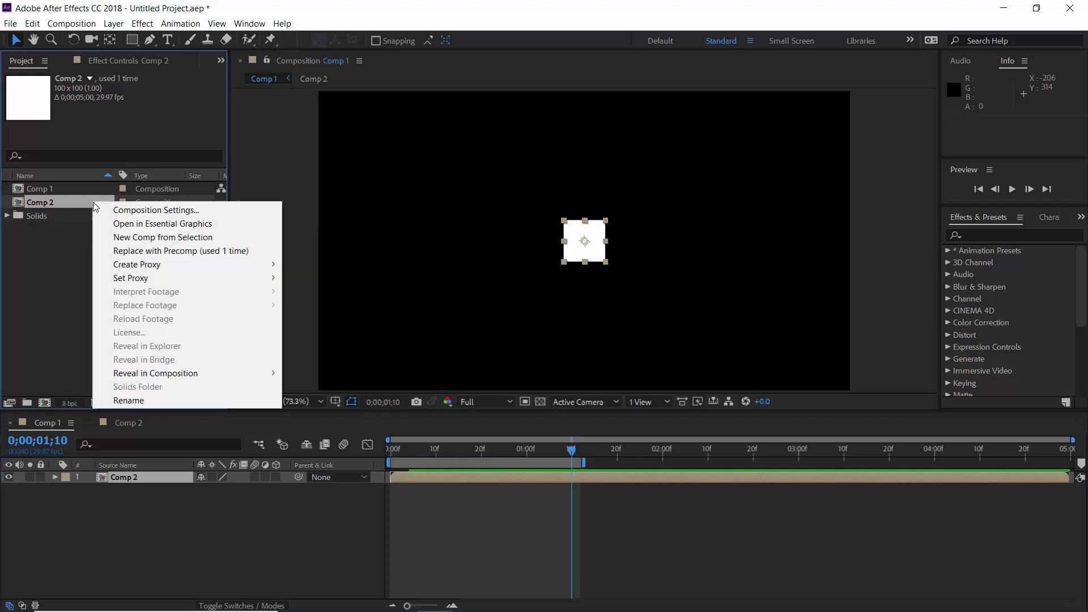
pyautogui.click(136, 210)
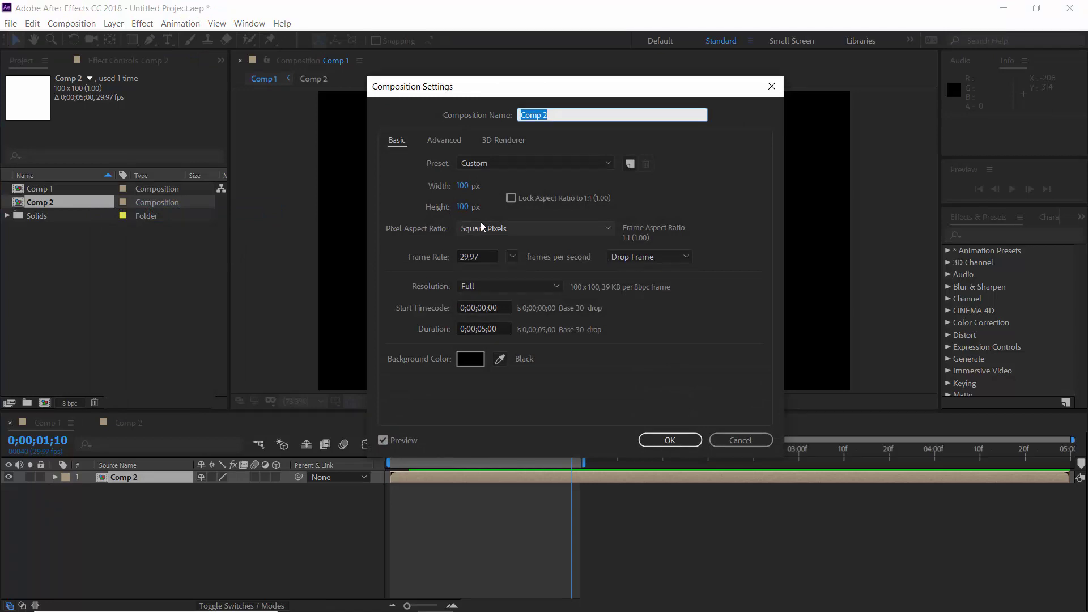
pyautogui.click(668, 442)
# Move Comp 1 to 0;00;00;20, find the Motion Tile effect and apply it to the Comp 2 layer
pyautogui.moveTo(395, 453); pyautogui.dragTo(481, 471)
pyautogui.click(1013, 233)
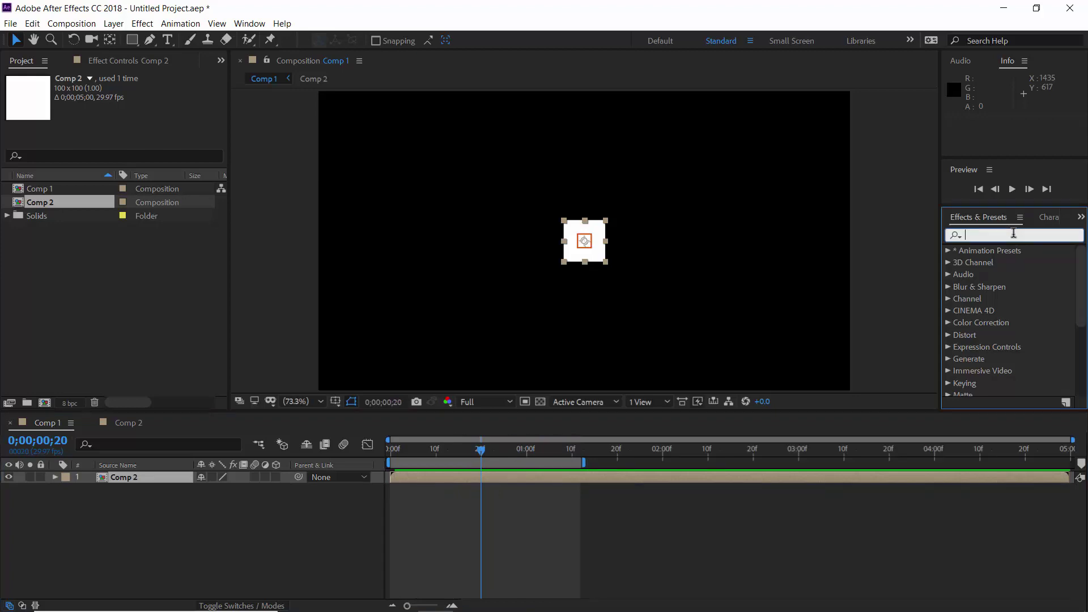
pyautogui.write('motio')
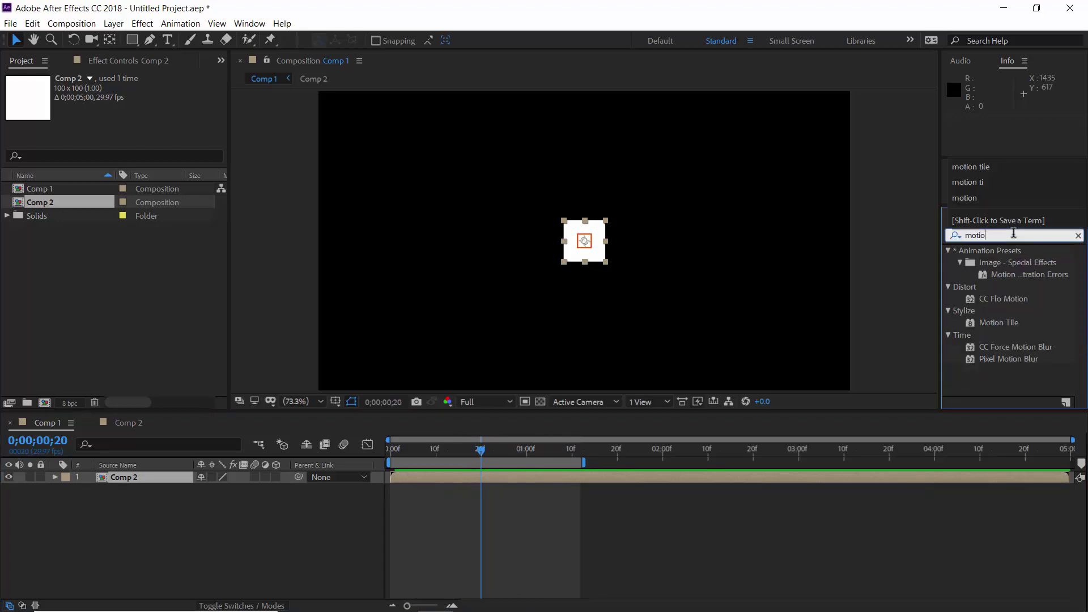
pyautogui.write('n tile')
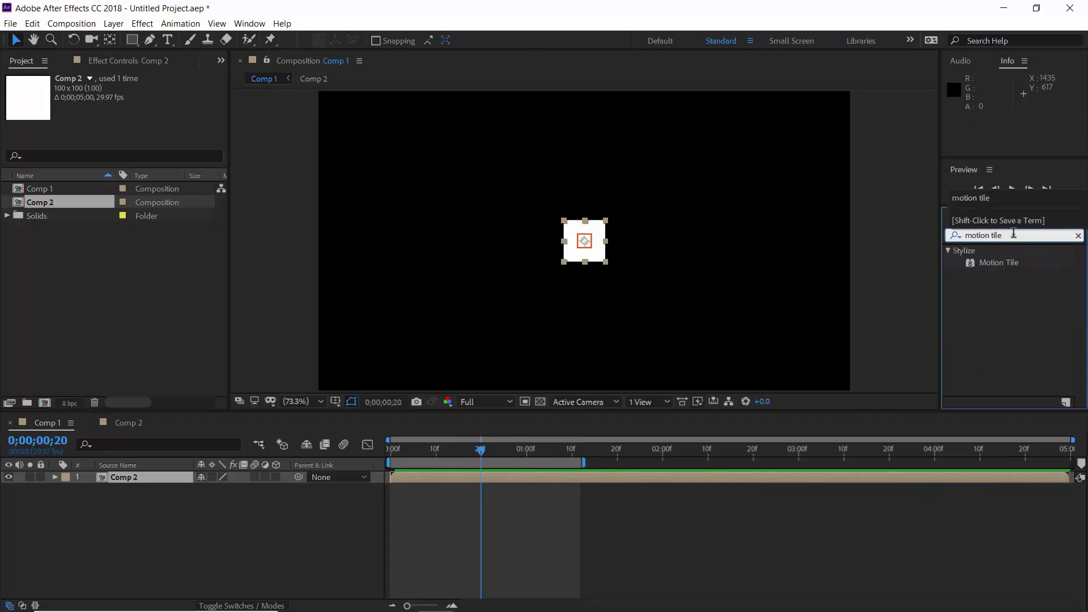
pyautogui.moveTo(1015, 262); pyautogui.dragTo(636, 481)
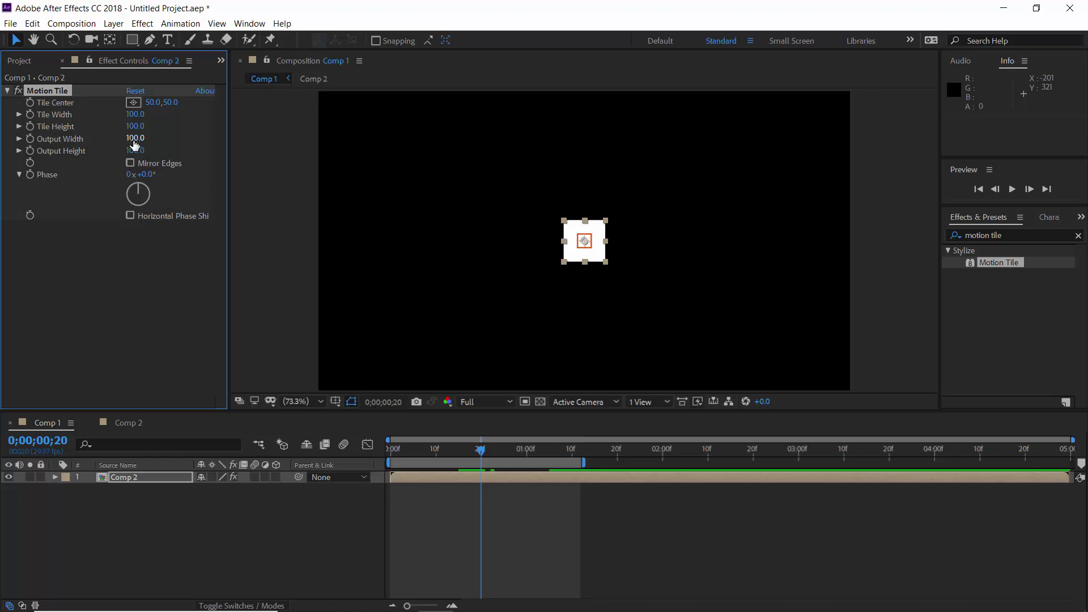
# Set the Motion Tile output width to 1280 and output height to 720, and preview the tiled animation
pyautogui.moveTo(135, 145); pyautogui.dragTo(193, 148)
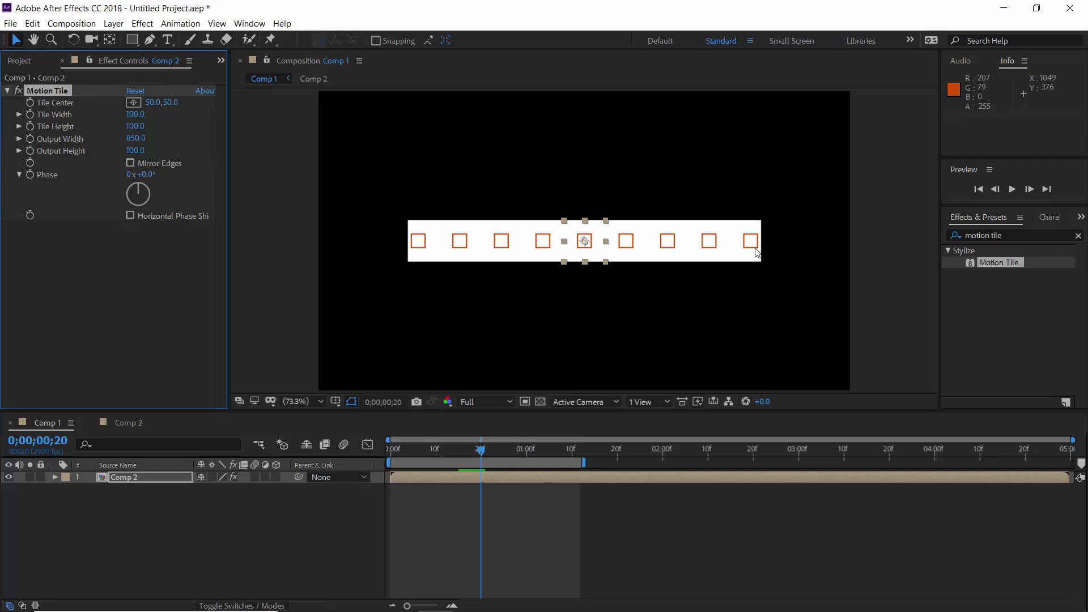
pyautogui.click(137, 139)
pyautogui.write('1280')
pyautogui.press('Tab')
pyautogui.write('720')
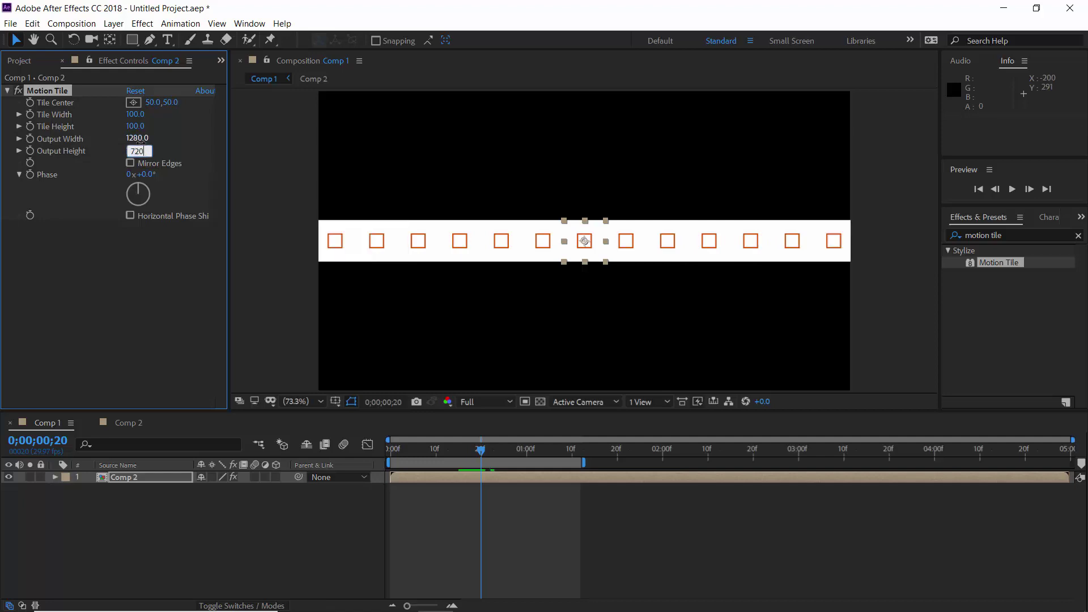
pyautogui.press('Return')
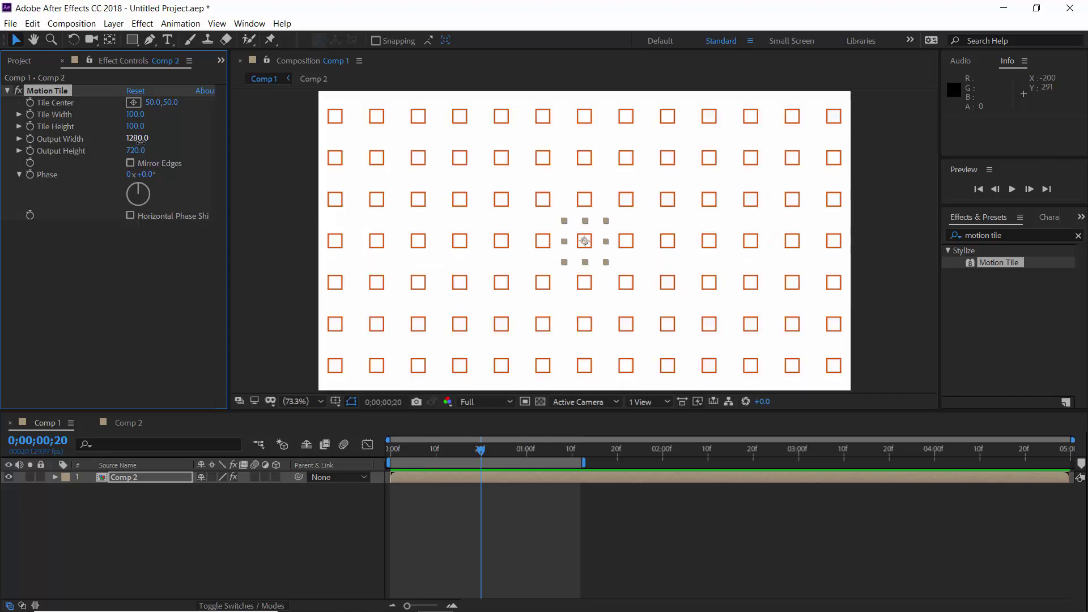
pyautogui.press('space')
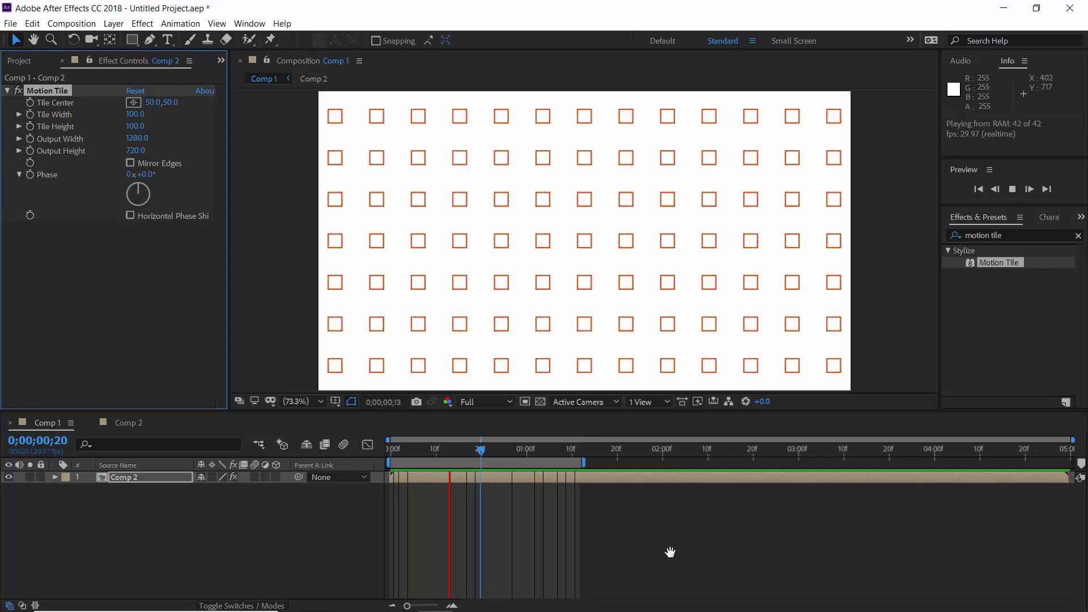
pyautogui.press('space')
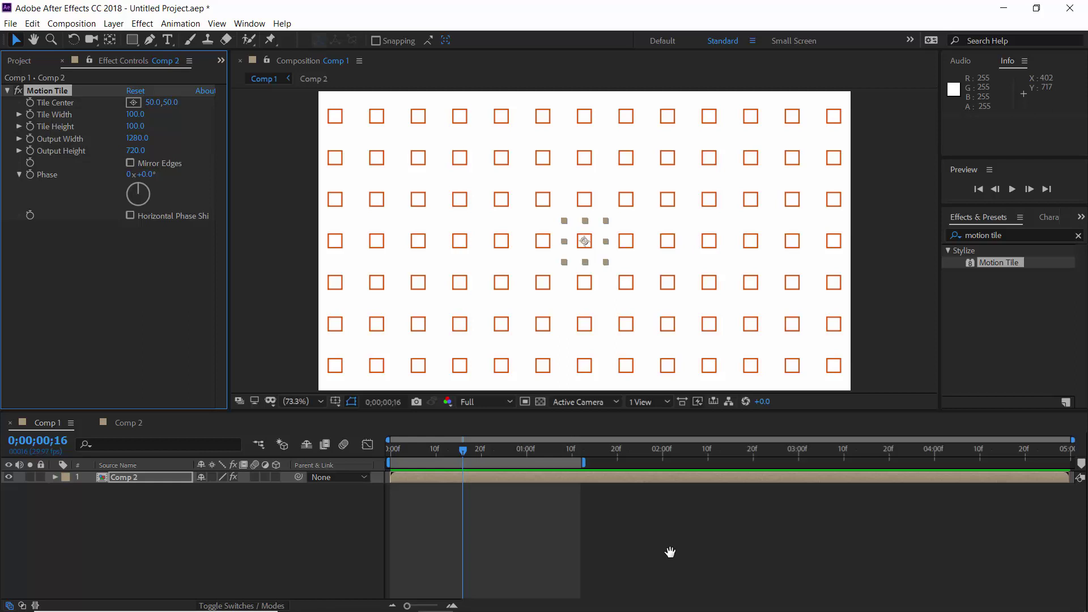
# Try Mirror Edges on the Motion Tile effect, preview the animation, and turn the option off again
pyautogui.click(130, 163)
pyautogui.press('space')
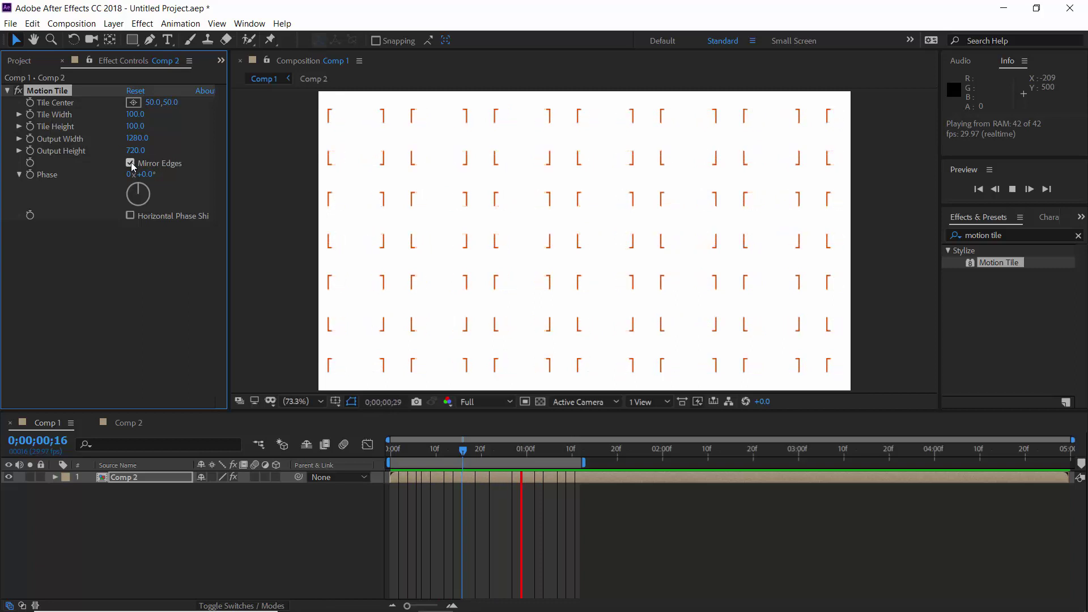
pyautogui.press('space')
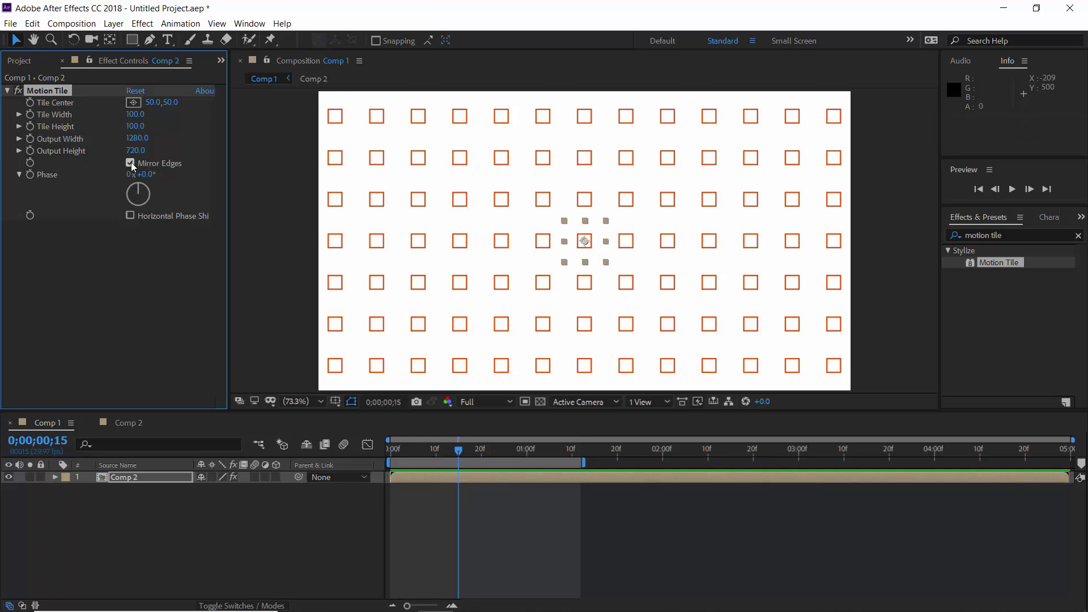
pyautogui.click(131, 162)
# Set the Motion Tile phase to 174° and preview the offset tile columns
pyautogui.moveTo(146, 174); pyautogui.dragTo(281, 186)
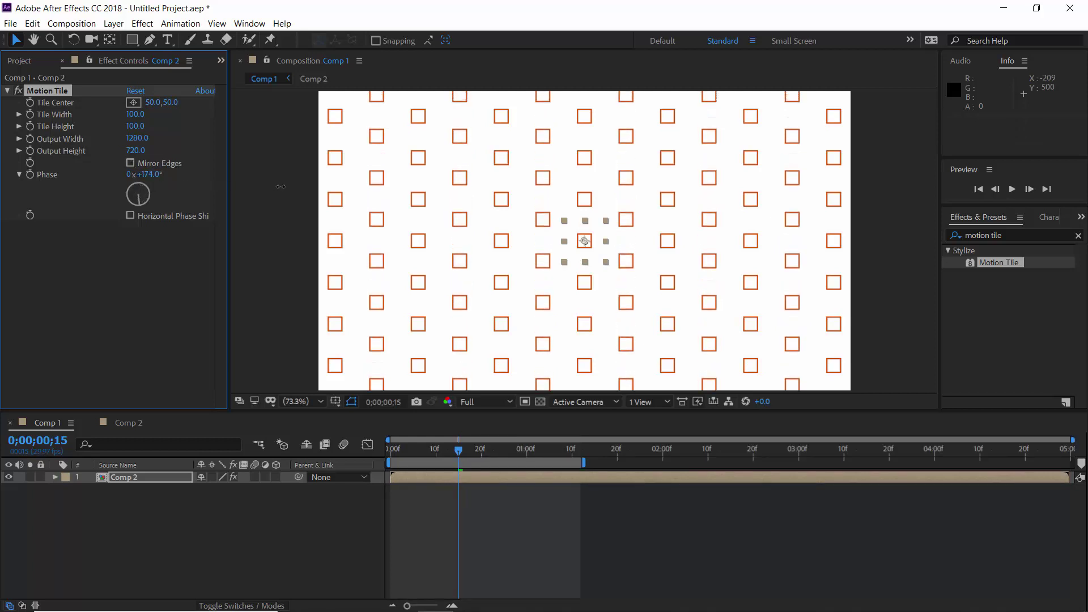
pyautogui.press('space')
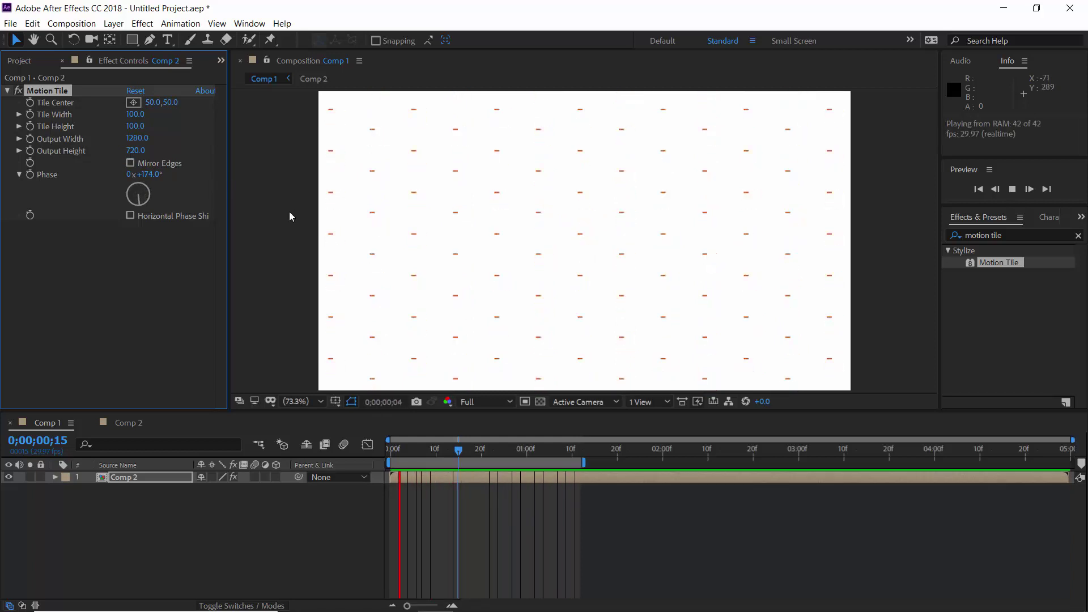
pyautogui.press('space')
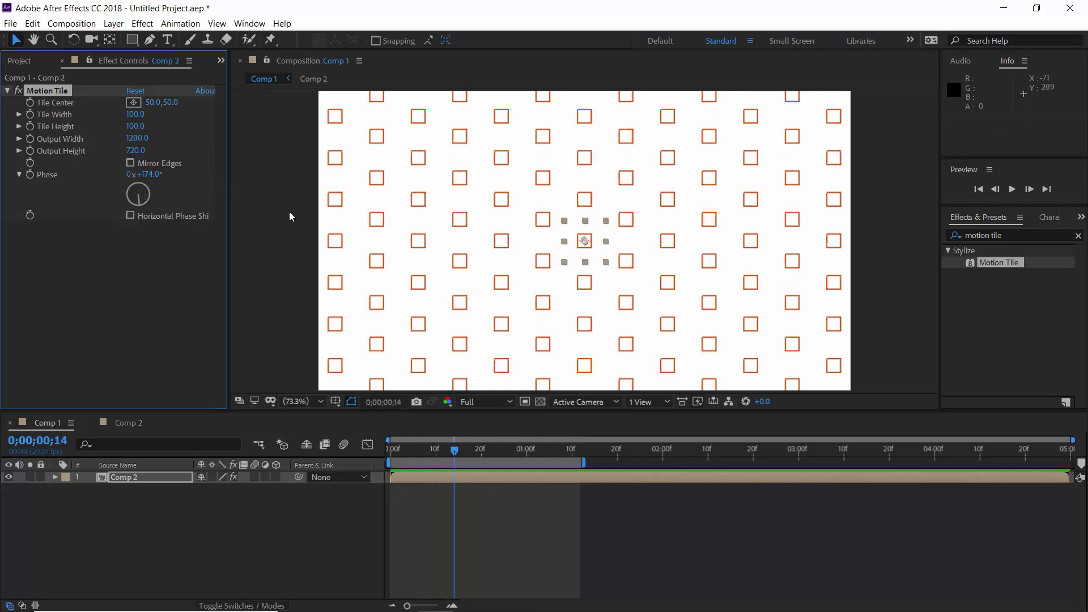
# Try Horizontal Phase Shift on the tiles, preview the animation, and turn the option off again
pyautogui.click(130, 215)
pyautogui.press('space')
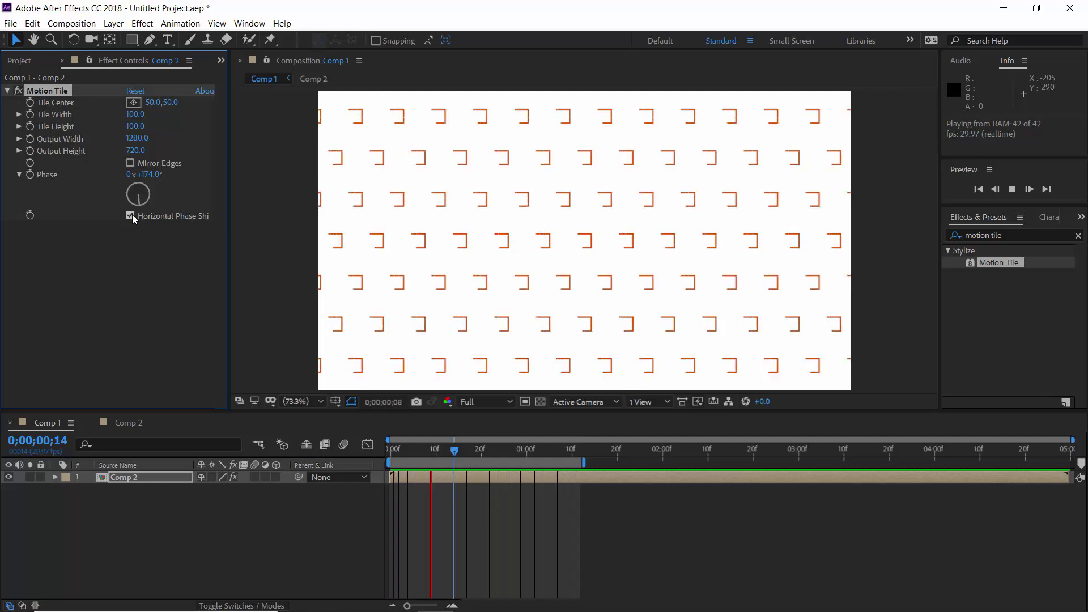
pyautogui.press('space')
pyautogui.click(131, 216)
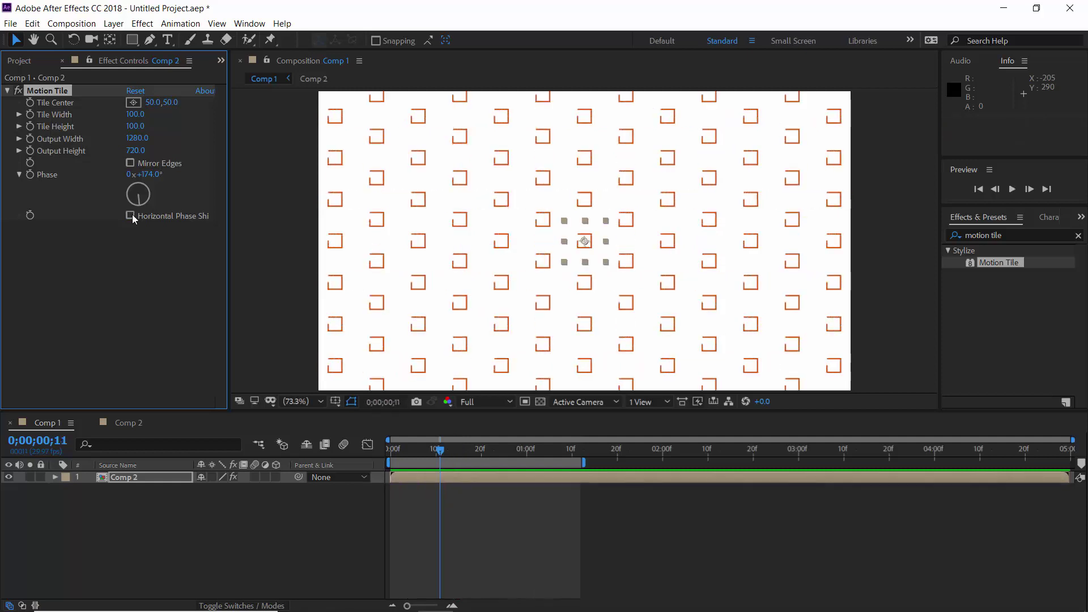
# Set the Motion Tile phase back to 0°
pyautogui.click(155, 175)
pyautogui.write('0')
pyautogui.press('Return')
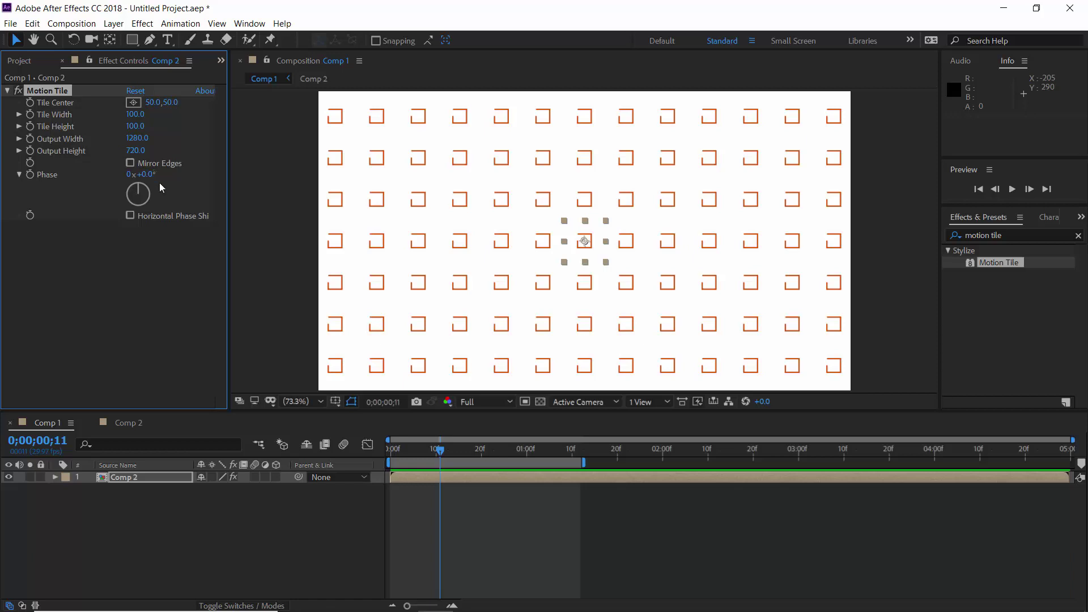
# Open a new viewer to show Comp 1 in two side-by-side composition views, and make the original viewer active
pyautogui.click(270, 182)
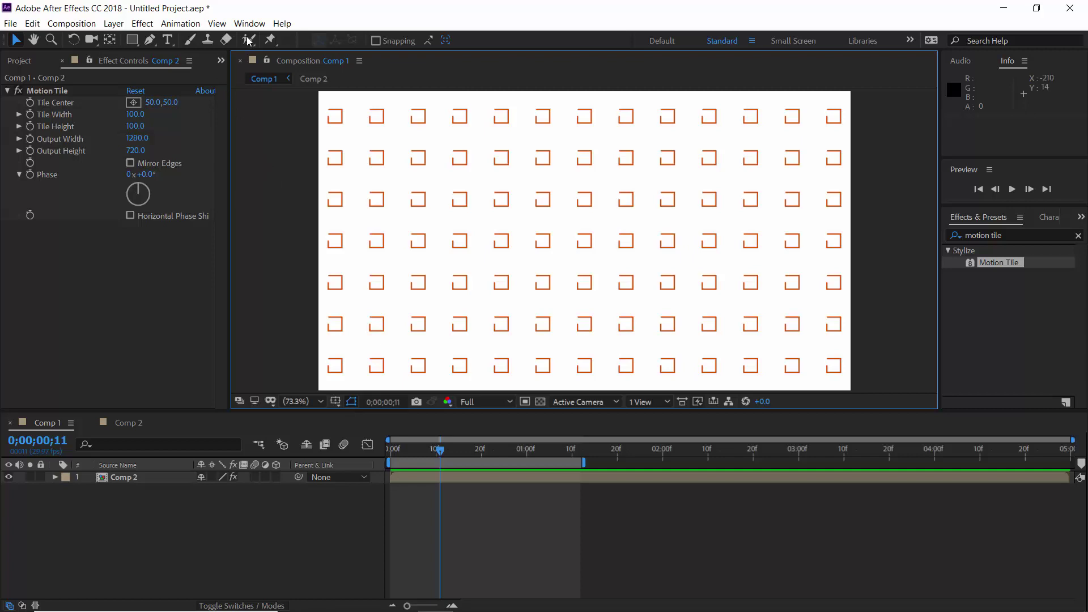
pyautogui.click(219, 23)
pyautogui.click(233, 40)
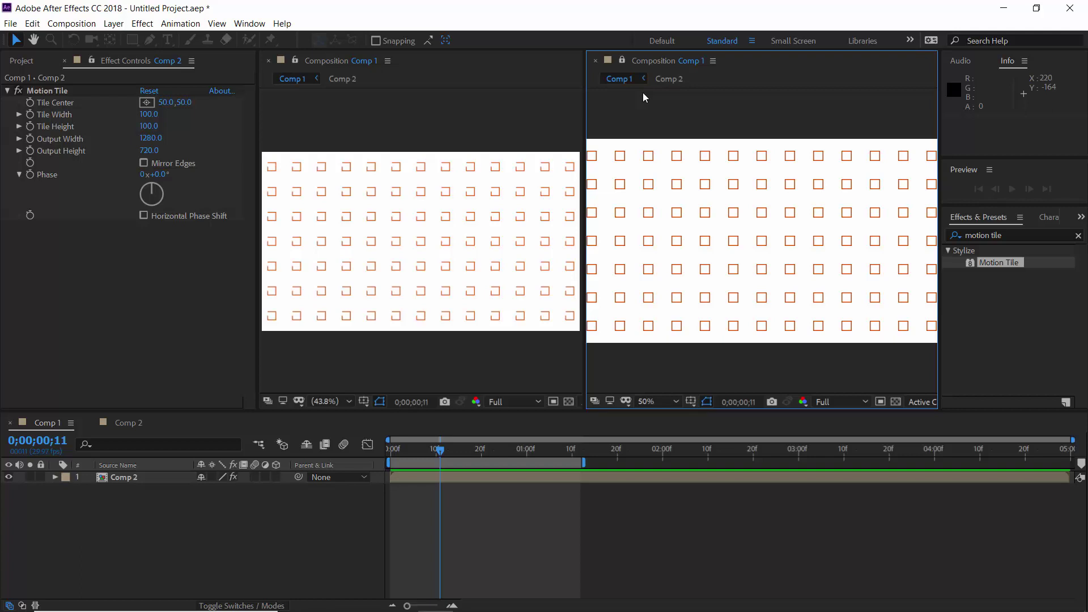
pyautogui.click(444, 111)
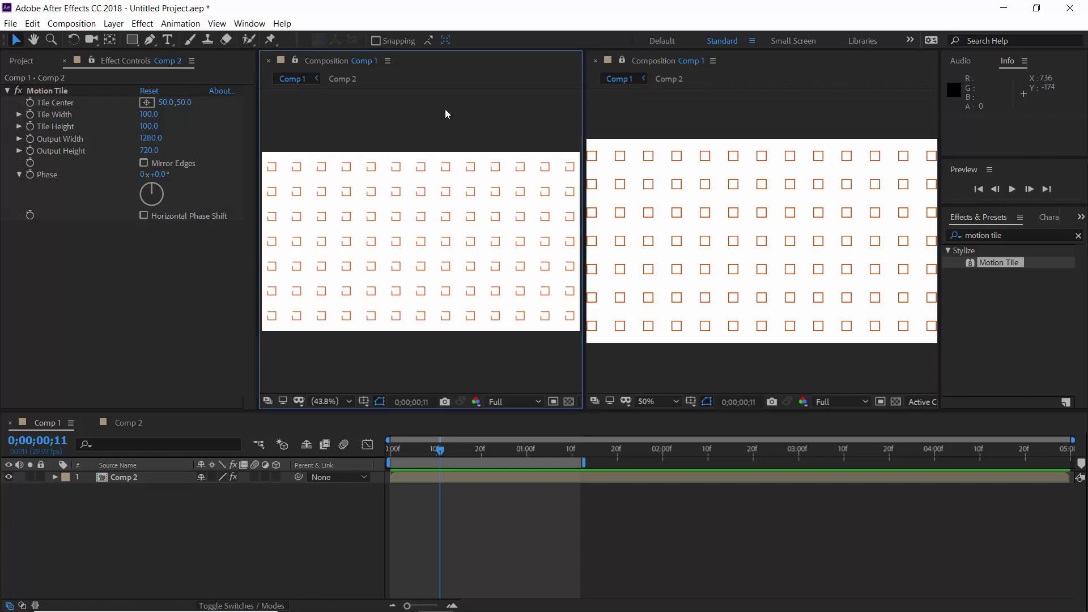
# Set the scale of Shape Layer 1 in Comp 2 to 50%
pyautogui.click(127, 429)
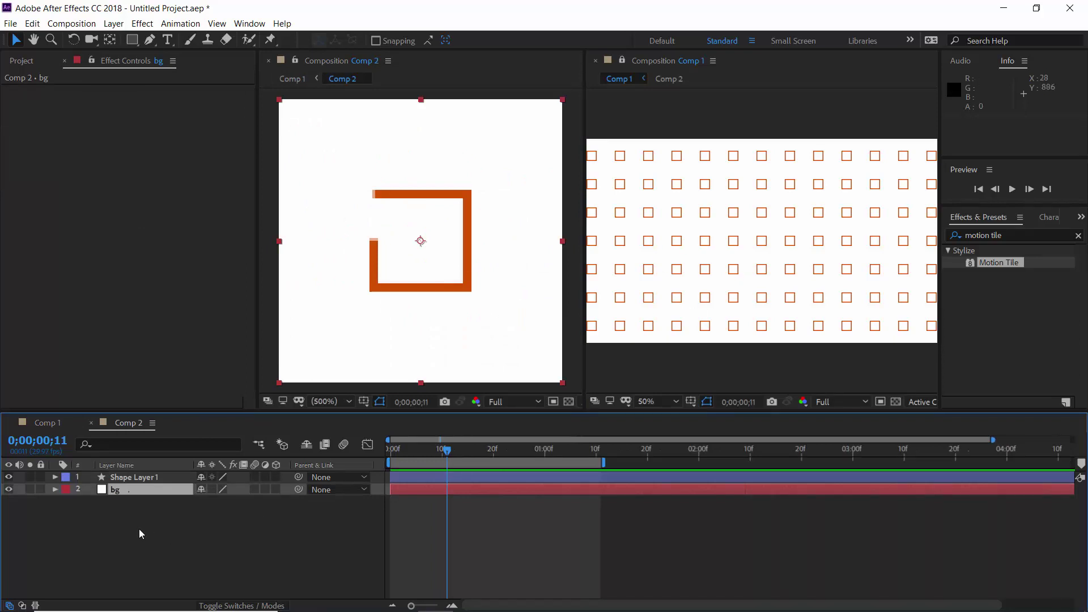
pyautogui.click(135, 479)
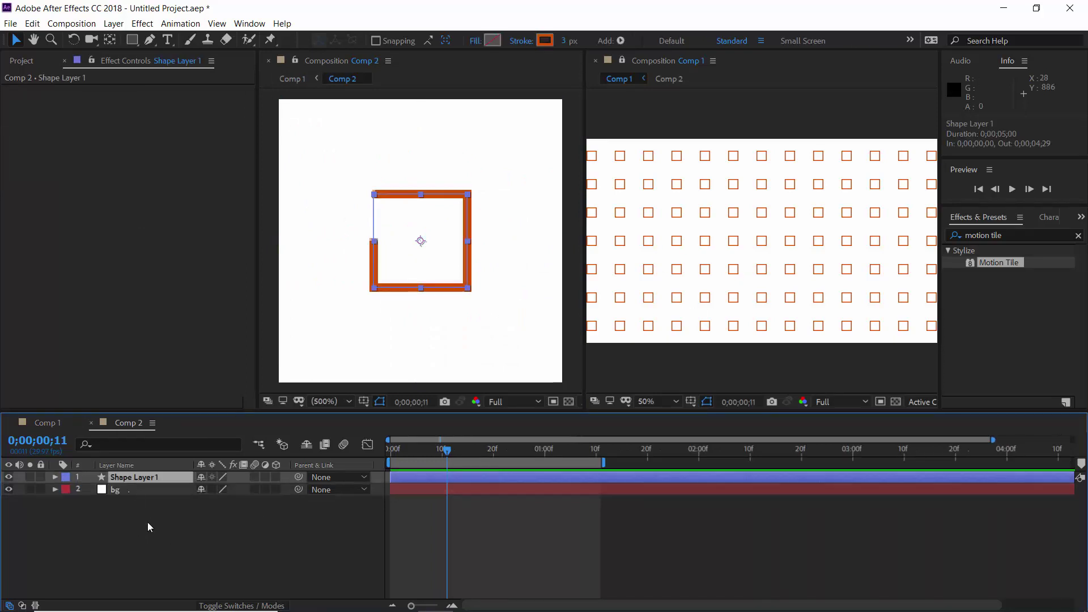
pyautogui.press('s')
pyautogui.click(218, 489)
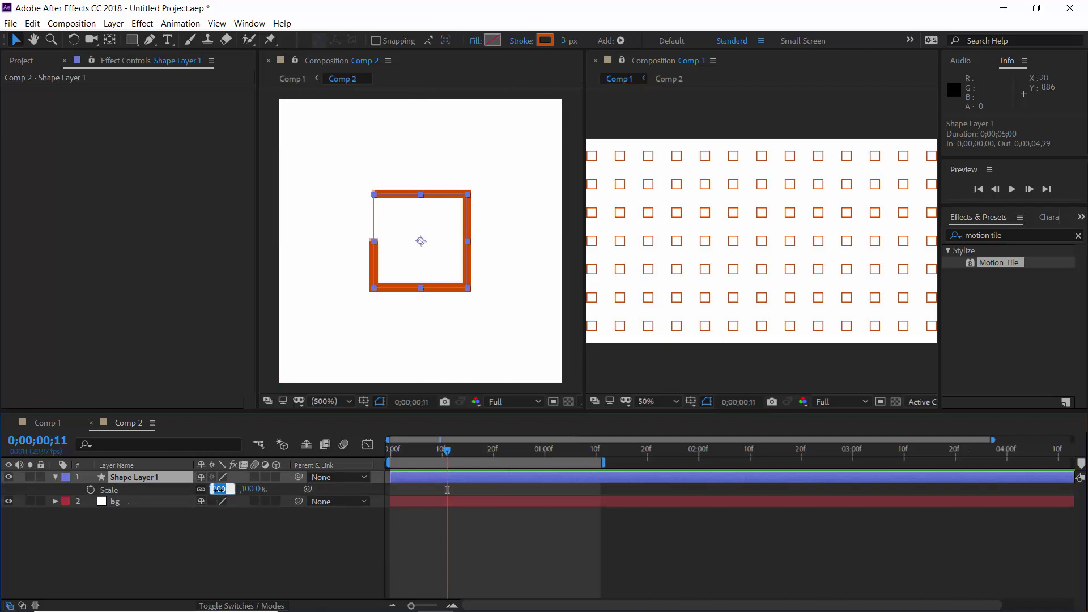
pyautogui.write('50')
pyautogui.press('Return')
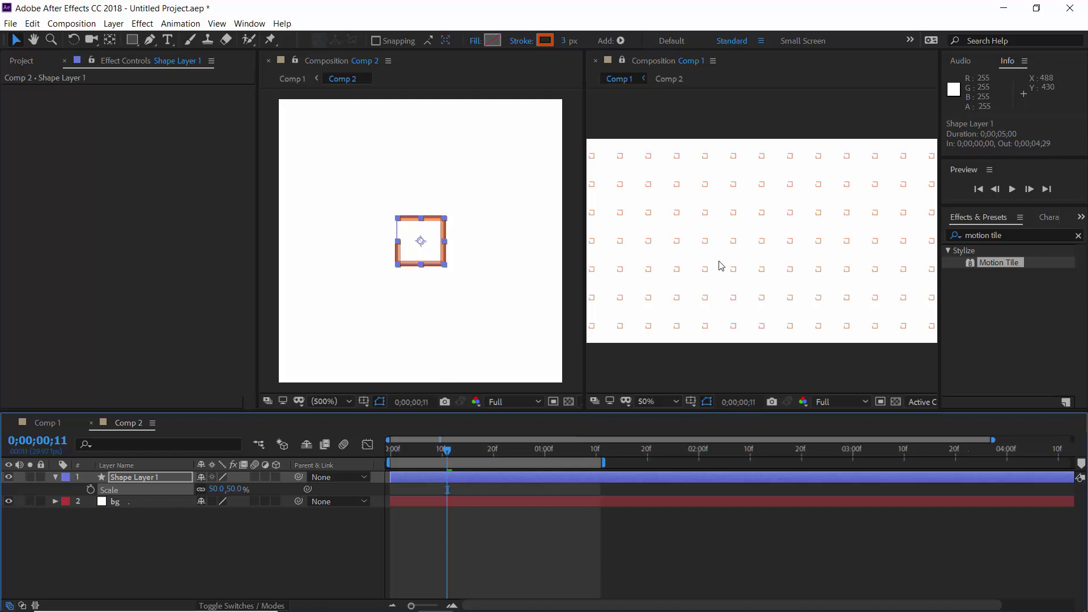
# Undo the last scale change on Shape Layer 1 and resize Comp 2 to 200 × 200 px
pyautogui.hotkey('ctrl', 'z')
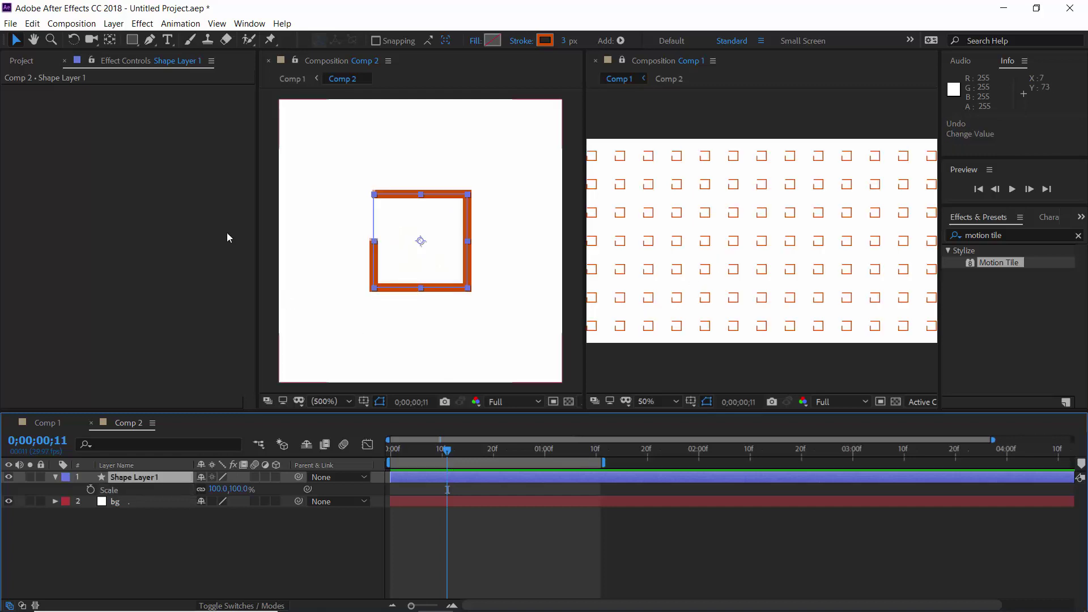
pyautogui.click(21, 60)
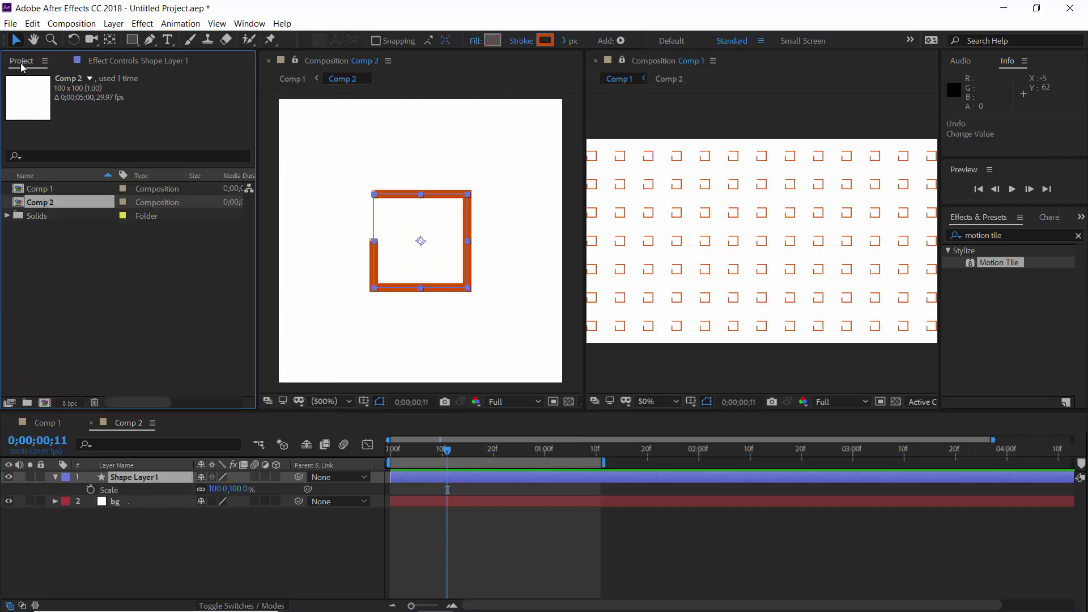
pyautogui.rightClick(70, 208)
pyautogui.click(85, 209)
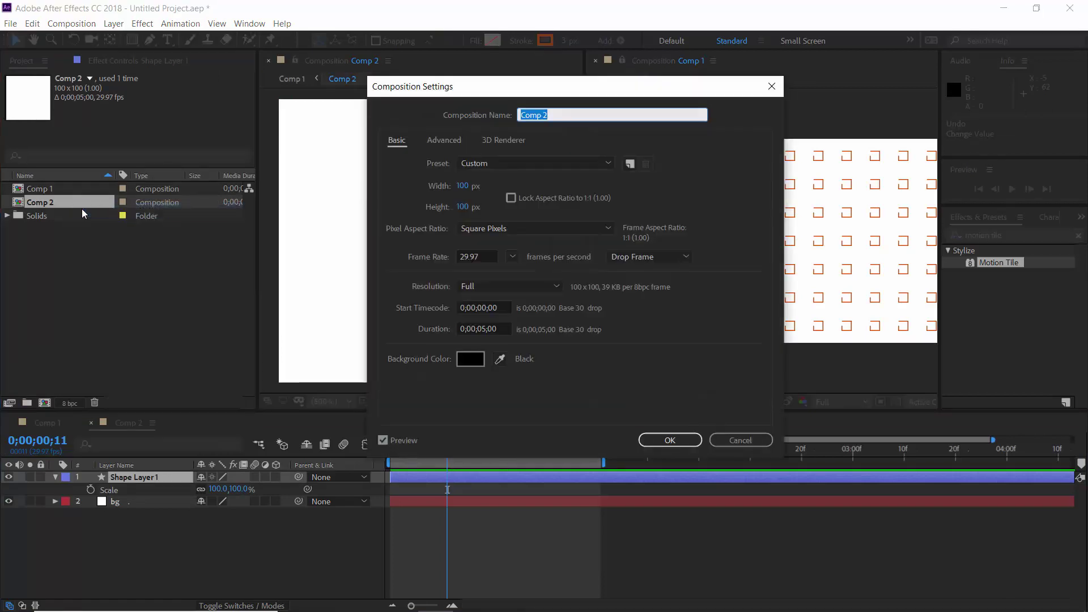
pyautogui.click(462, 190)
pyautogui.write('200')
pyautogui.press('Tab')
pyautogui.write('200')
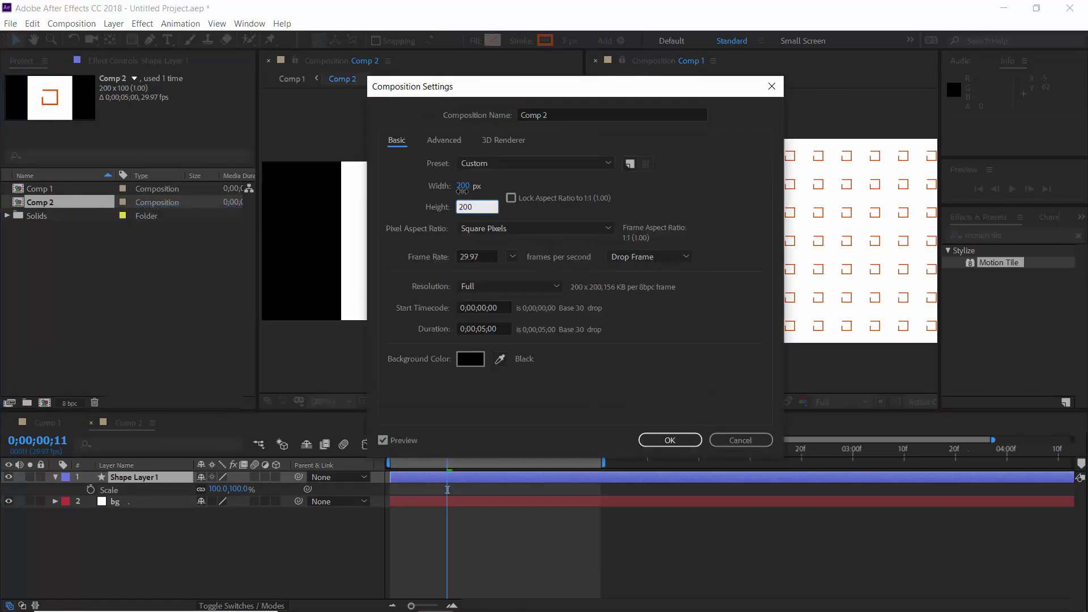
pyautogui.click(669, 440)
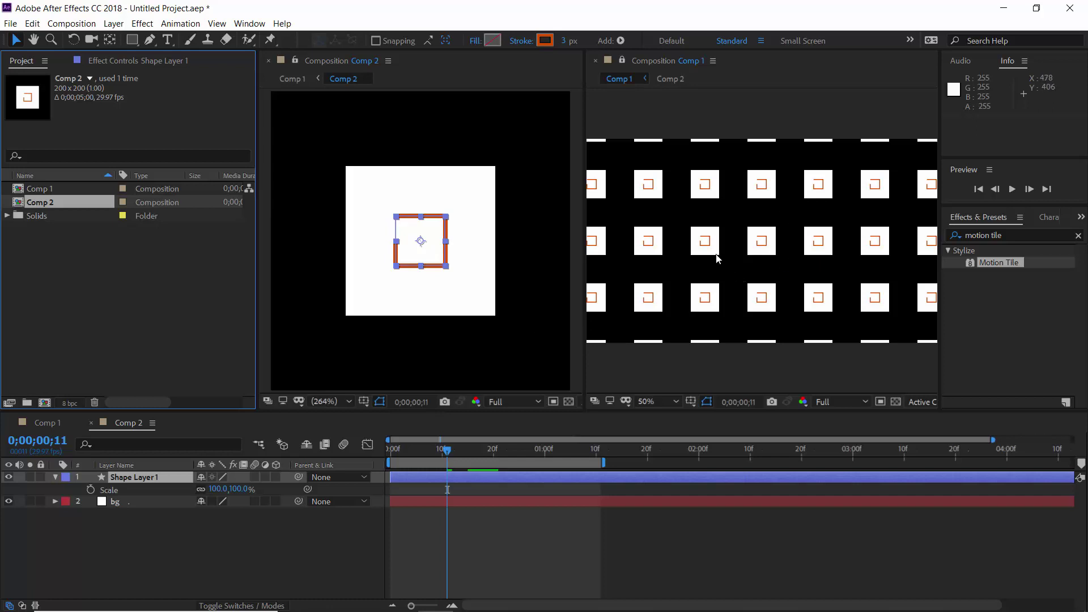
# Stretch the bg layer vertically and horizontally to about 205%, 209% so it covers the whole Comp 2 frame
pyautogui.click(480, 180)
pyautogui.moveTo(422, 166); pyautogui.dragTo(430, 89)
pyautogui.moveTo(497, 241); pyautogui.dragTo(574, 257)
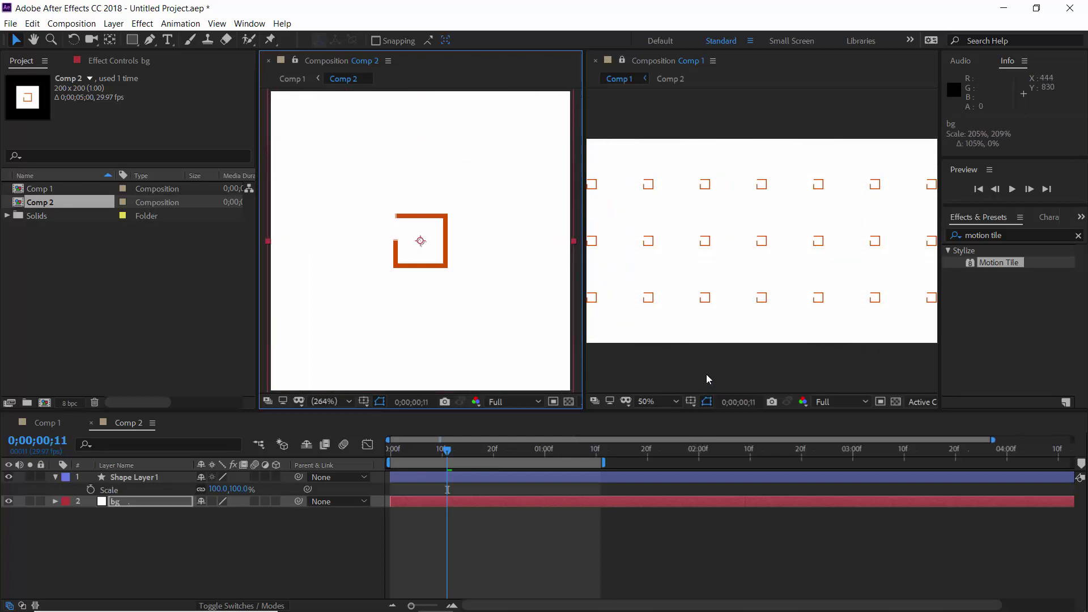
# Preview the animation in Comp 2 and the tiled pattern in Comp 1
pyautogui.press('space')
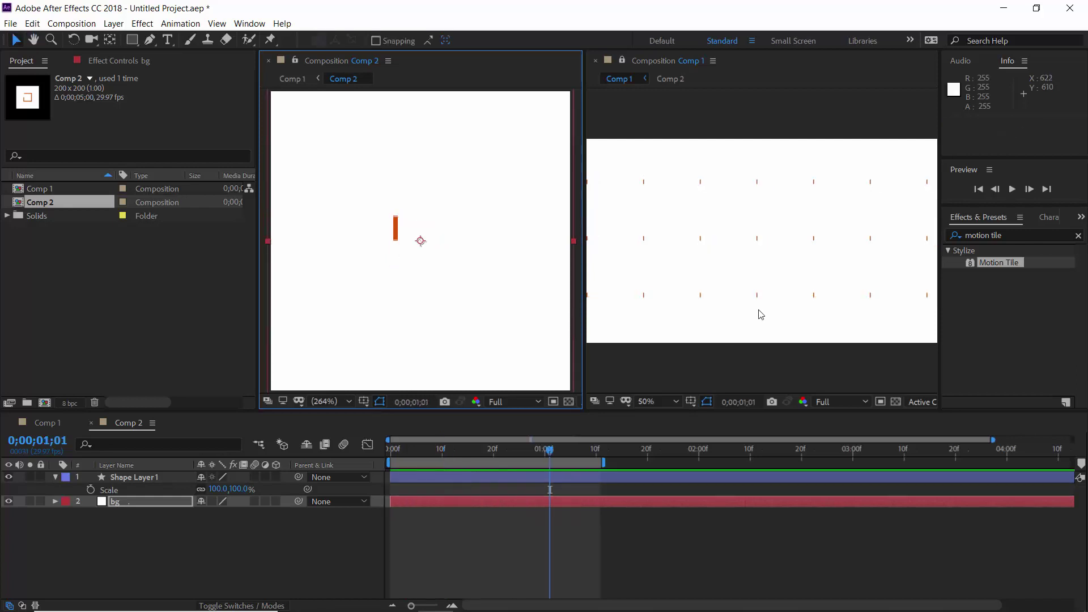
pyautogui.click(729, 369)
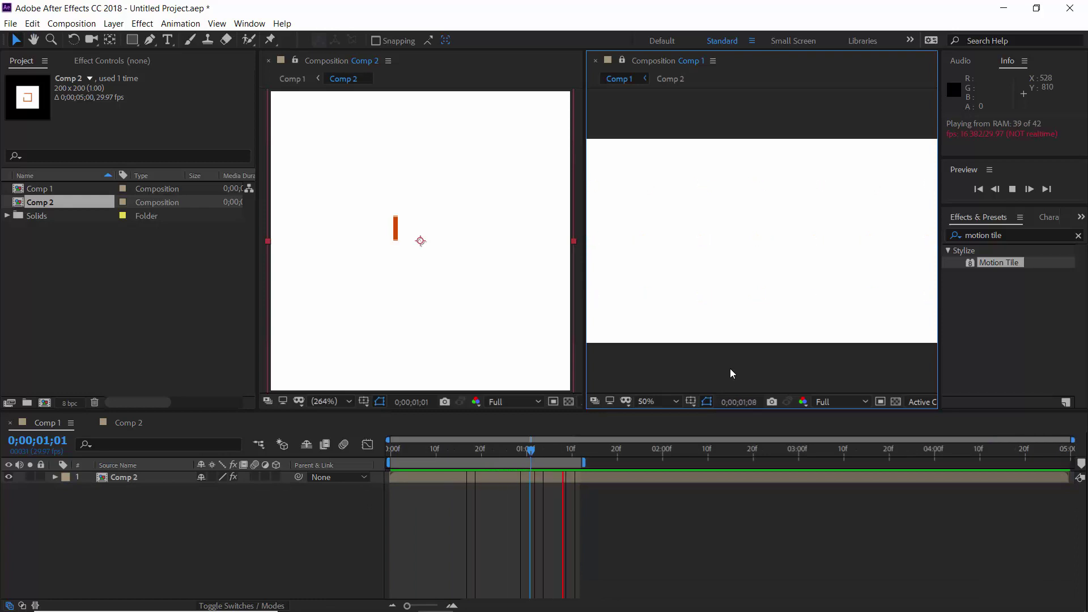
pyautogui.press('space')
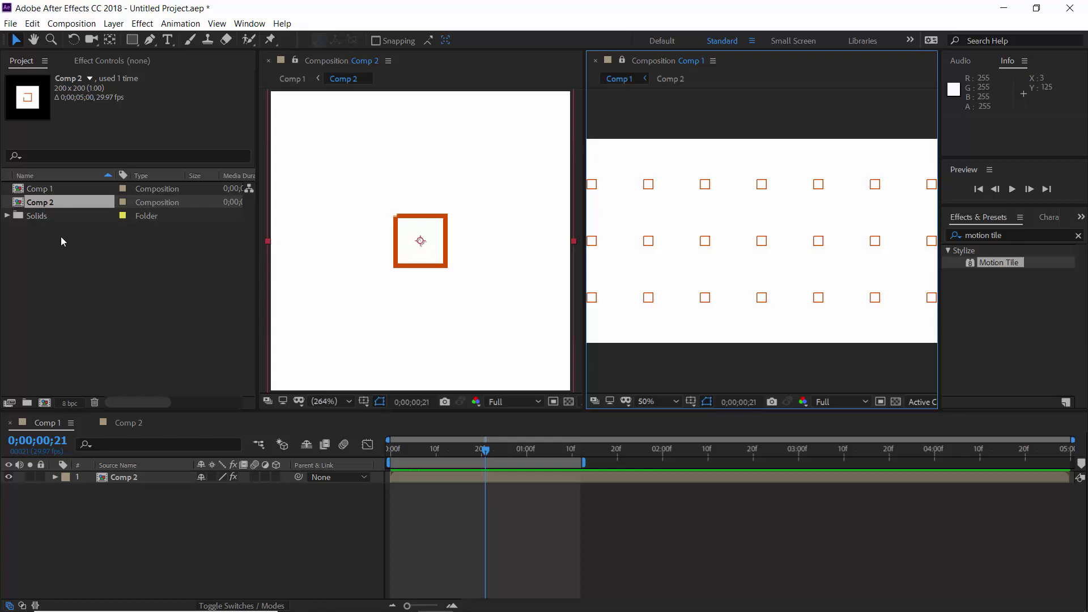
# Set the height of Comp 2 to 100 px in its composition settings
pyautogui.rightClick(49, 207)
pyautogui.click(85, 210)
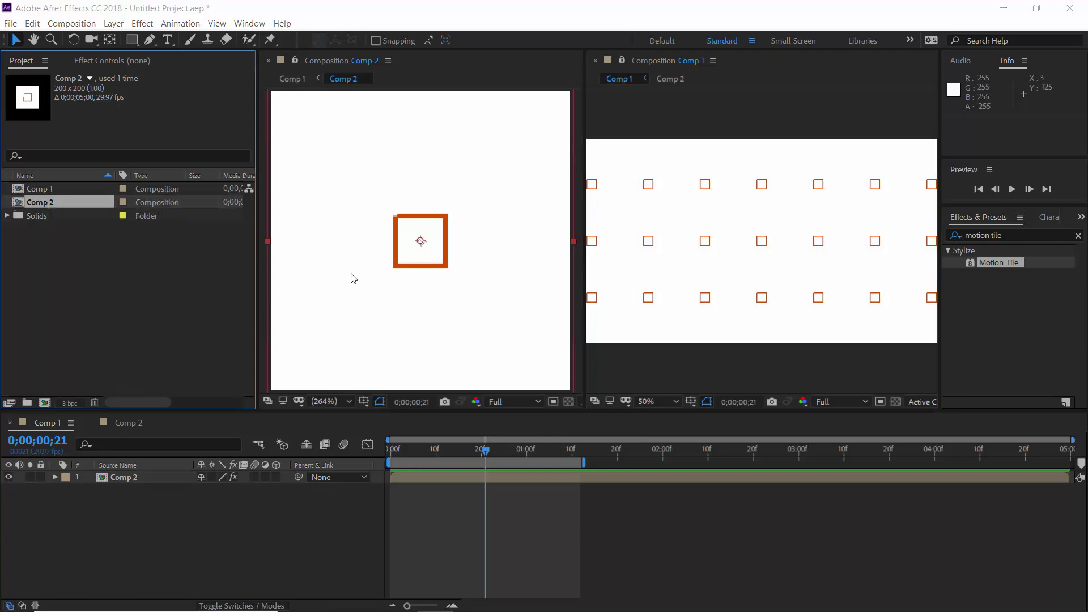
pyautogui.click(462, 206)
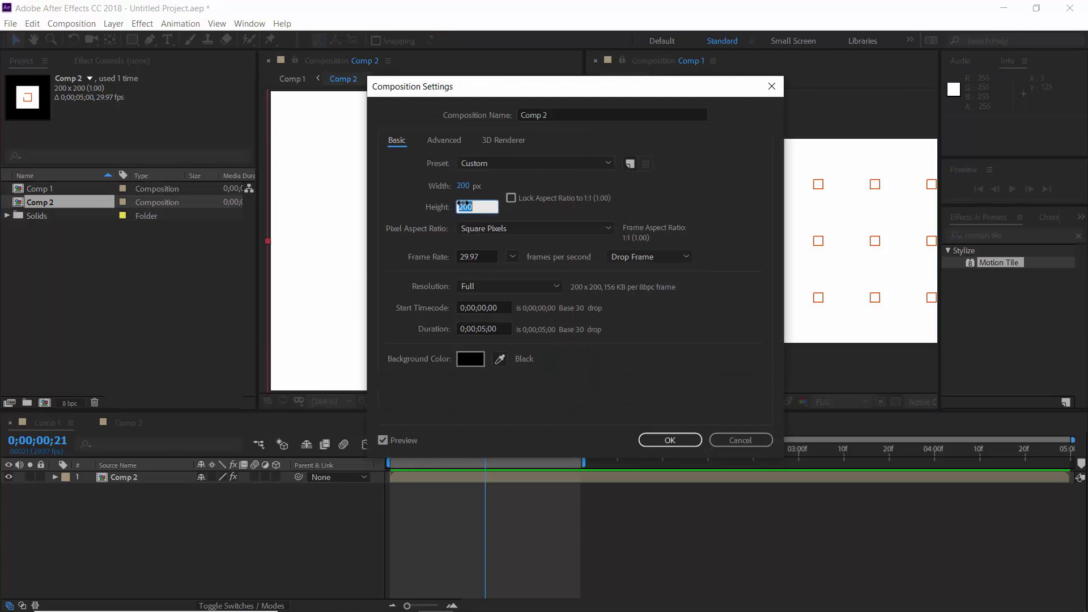
pyautogui.write('400')
pyautogui.press('Return')
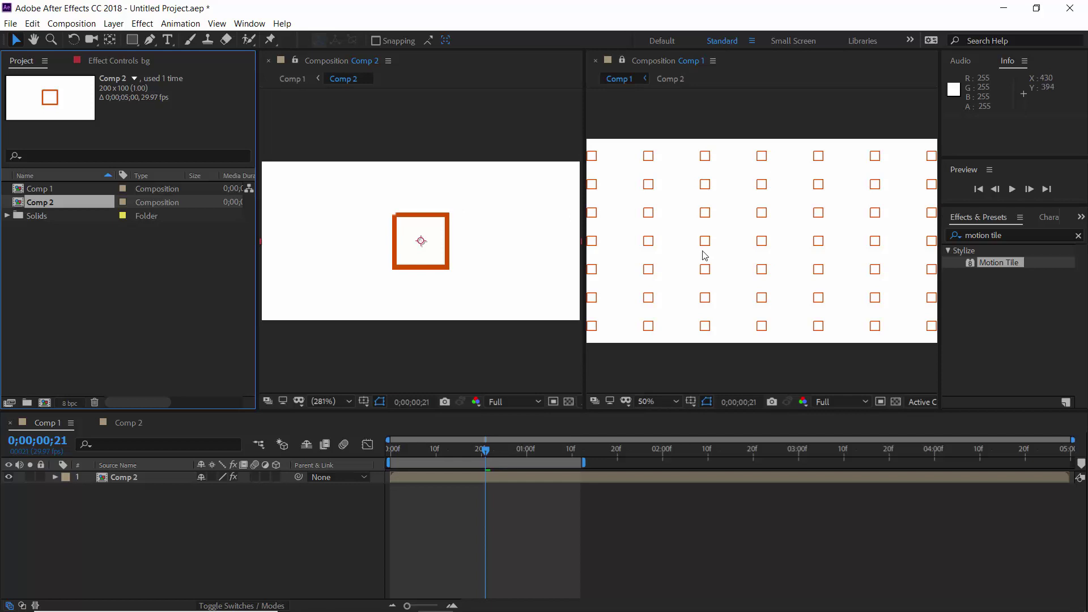
# Move Shape Layer 1 horizontally into the left half of Comp 2, centred at about X 42, Y 50 px
pyautogui.click(448, 249)
pyautogui.click(453, 475)
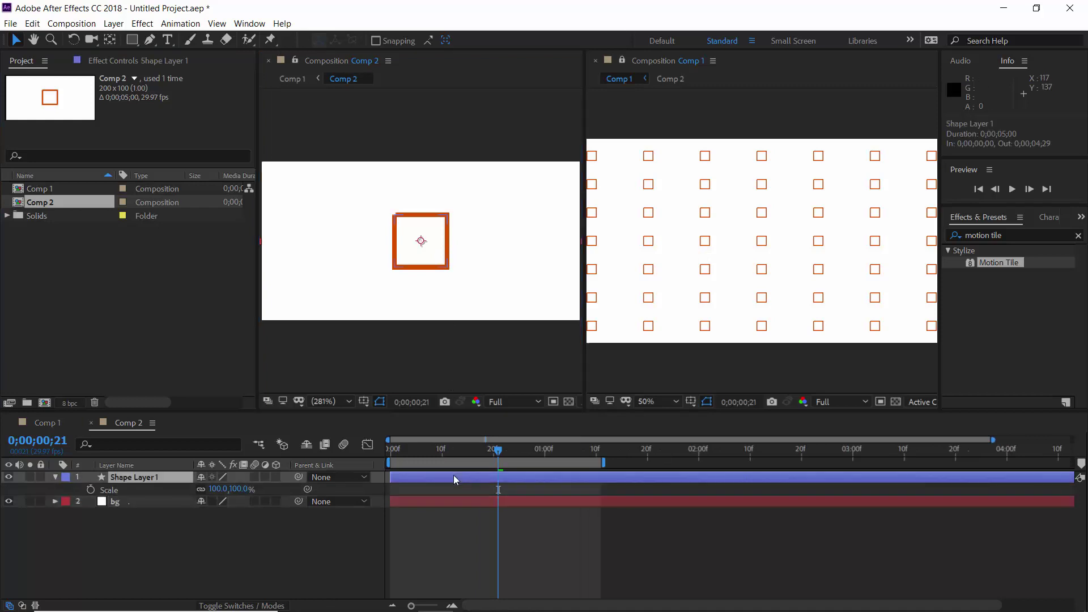
pyautogui.moveTo(422, 246); pyautogui.dragTo(328, 244)
# Preview the tiled animation in Comp 1 with the square off-centre in its tile
pyautogui.click(617, 381)
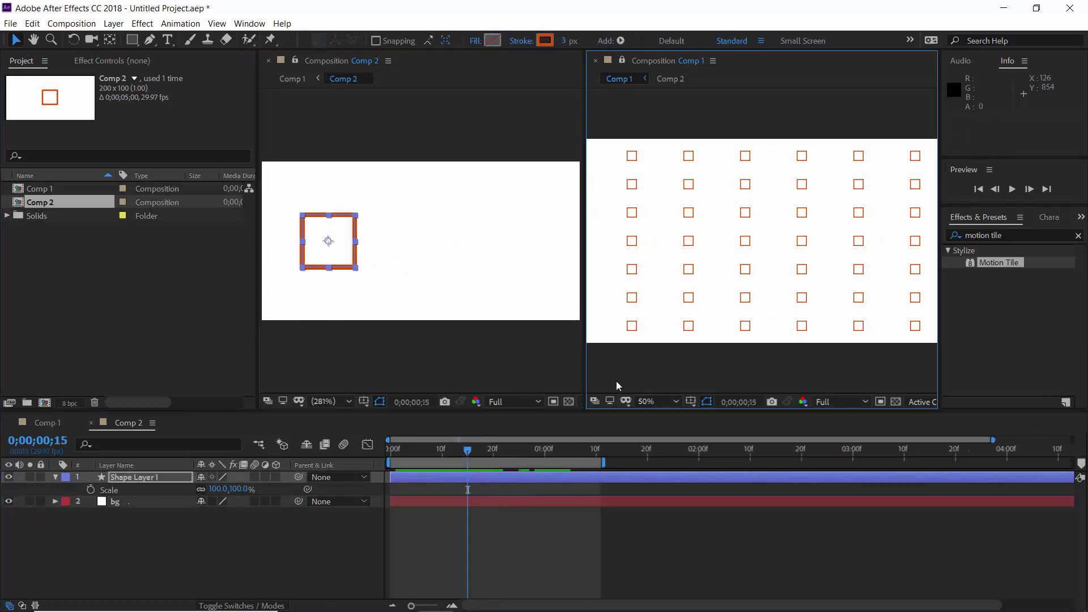
pyautogui.press('space')
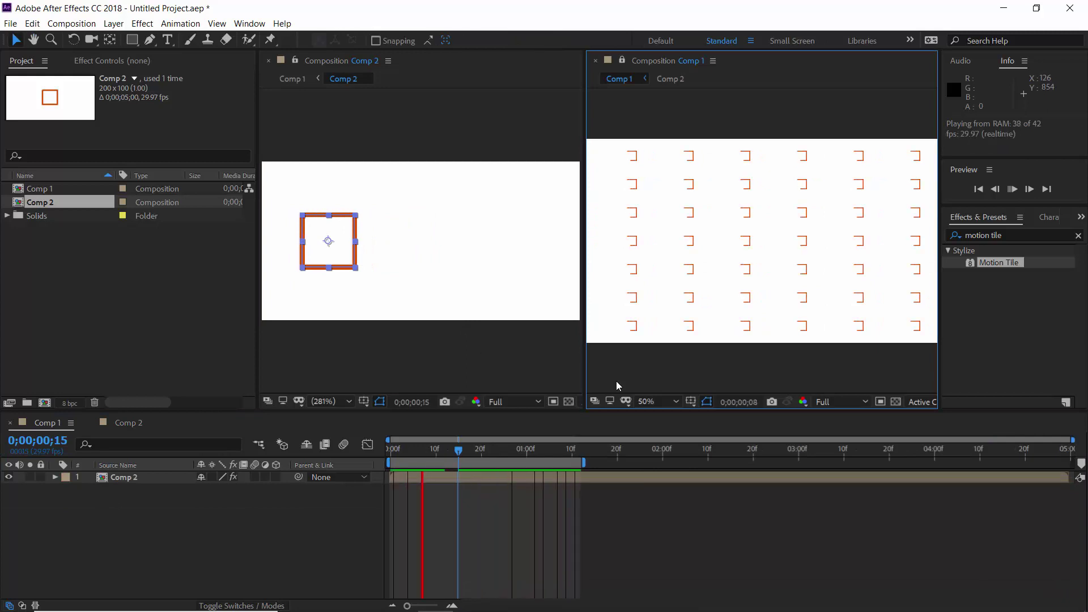
pyautogui.press('space')
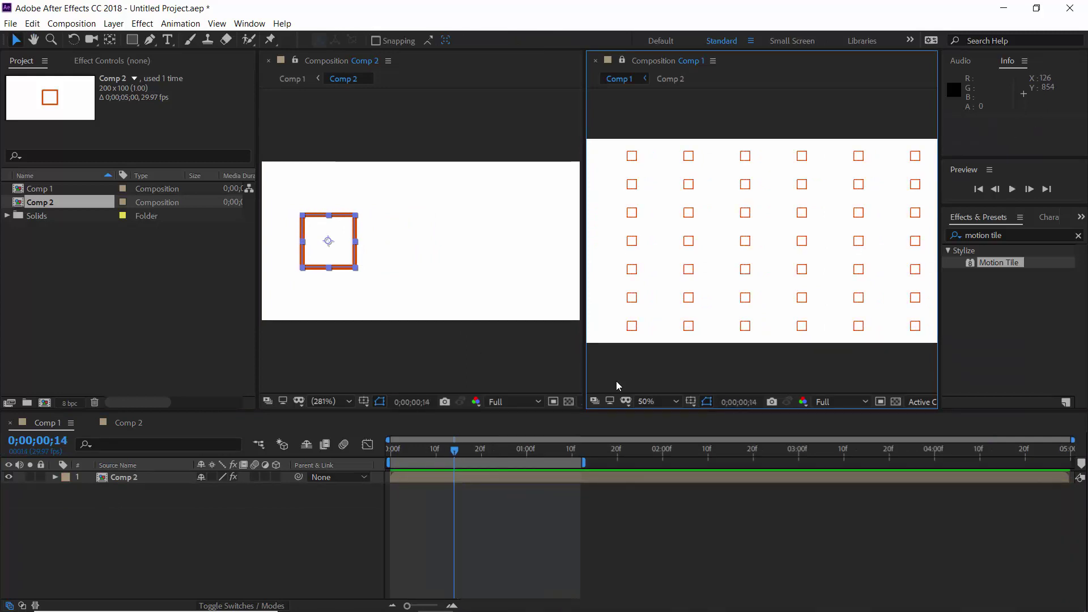
# Switch the Comp 2 layer's effects off in Comp 1 to examine the single tile, and switch them back on
pyautogui.click(235, 479)
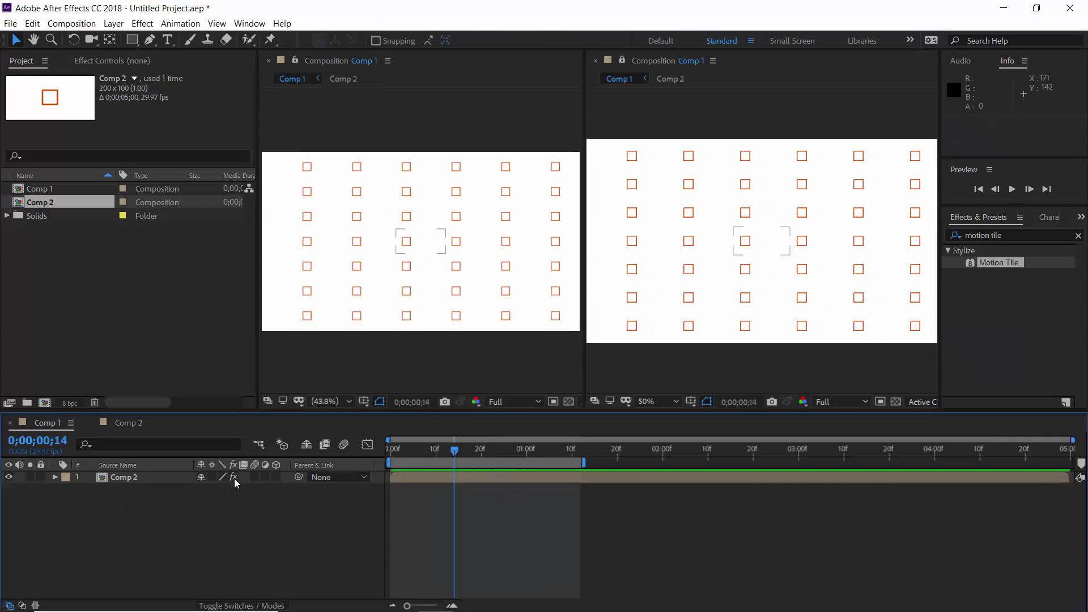
pyautogui.click(233, 478)
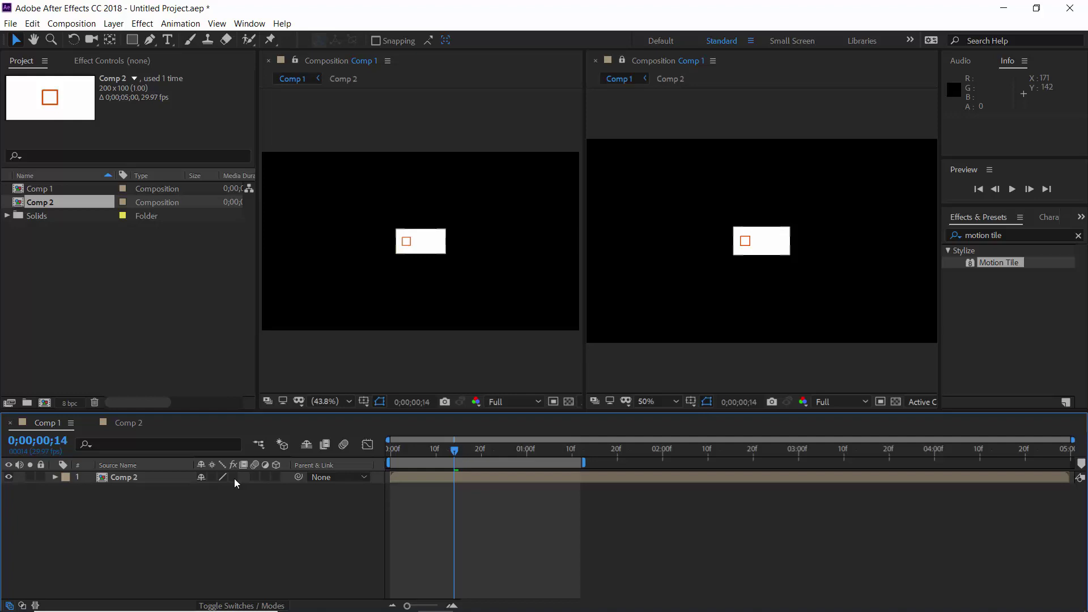
pyautogui.click(234, 477)
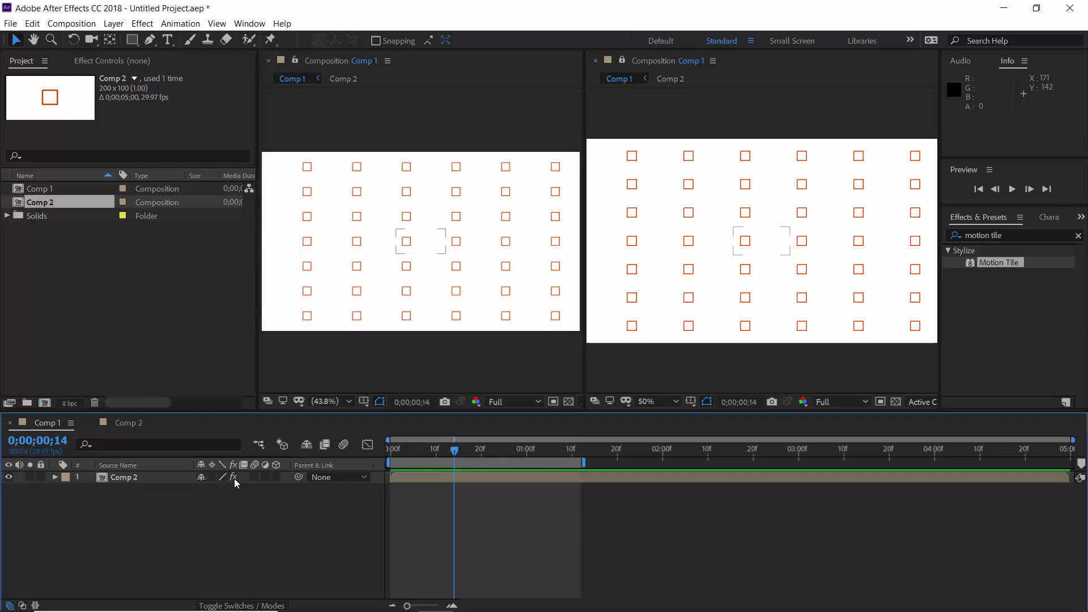
# Close the second Comp 1 viewer and compare the Comp 2 layer with its effects off and on
pyautogui.click(713, 61)
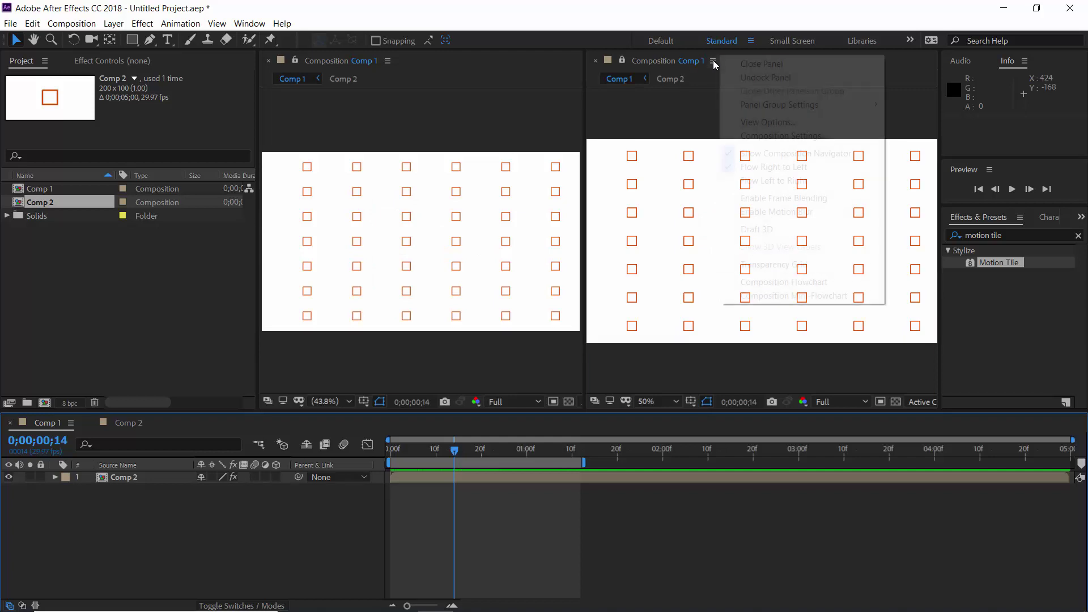
pyautogui.click(754, 64)
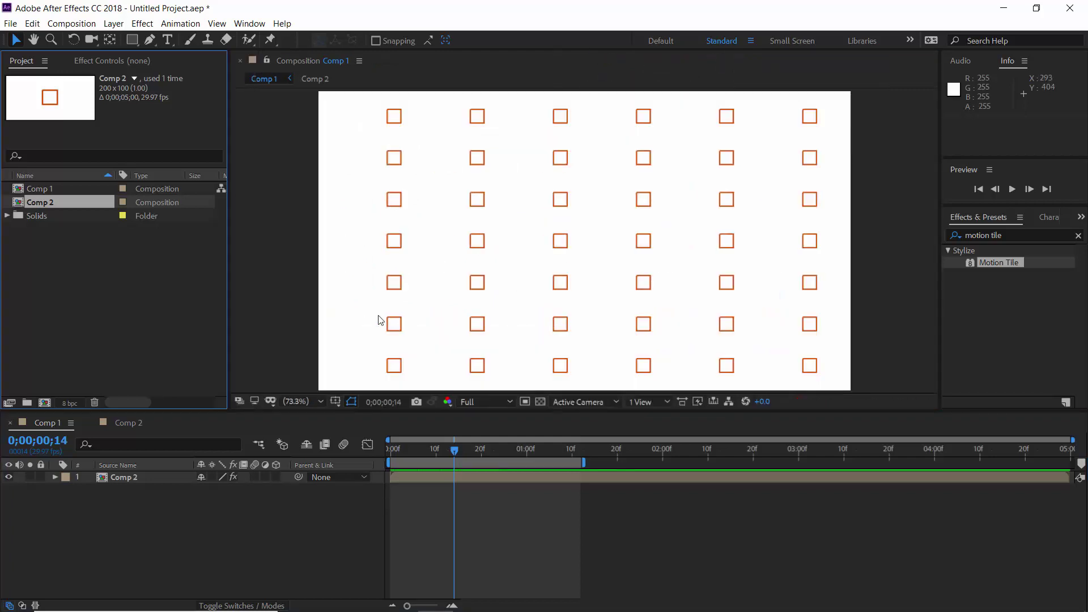
pyautogui.click(234, 477)
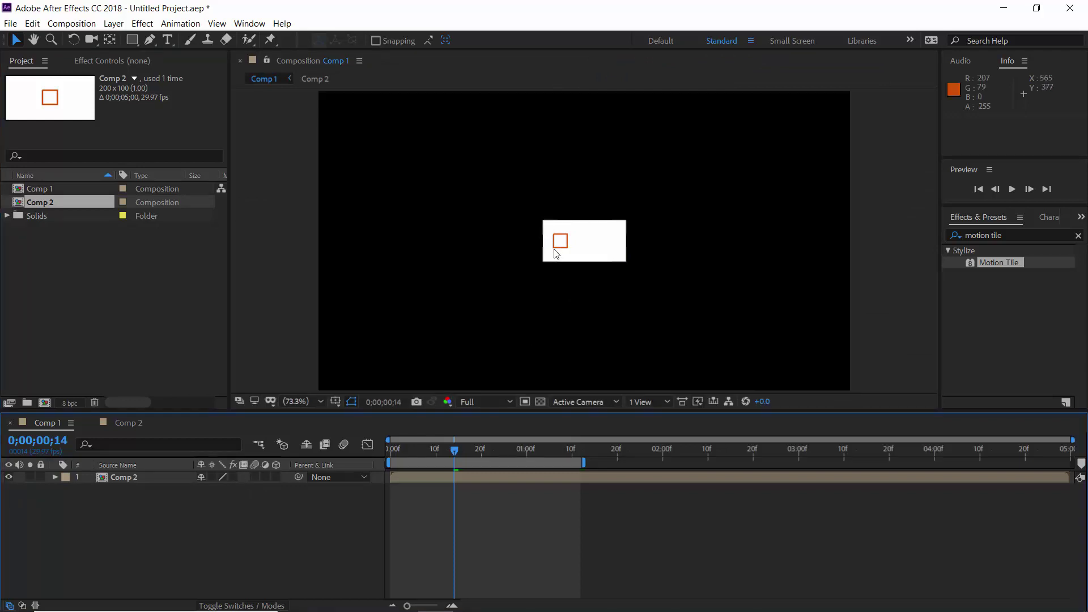
pyautogui.click(234, 477)
# Place a duplicate of Shape Layer 1 about 117 px to its right in Comp 2 and check the pattern in Comp 1
pyautogui.click(122, 424)
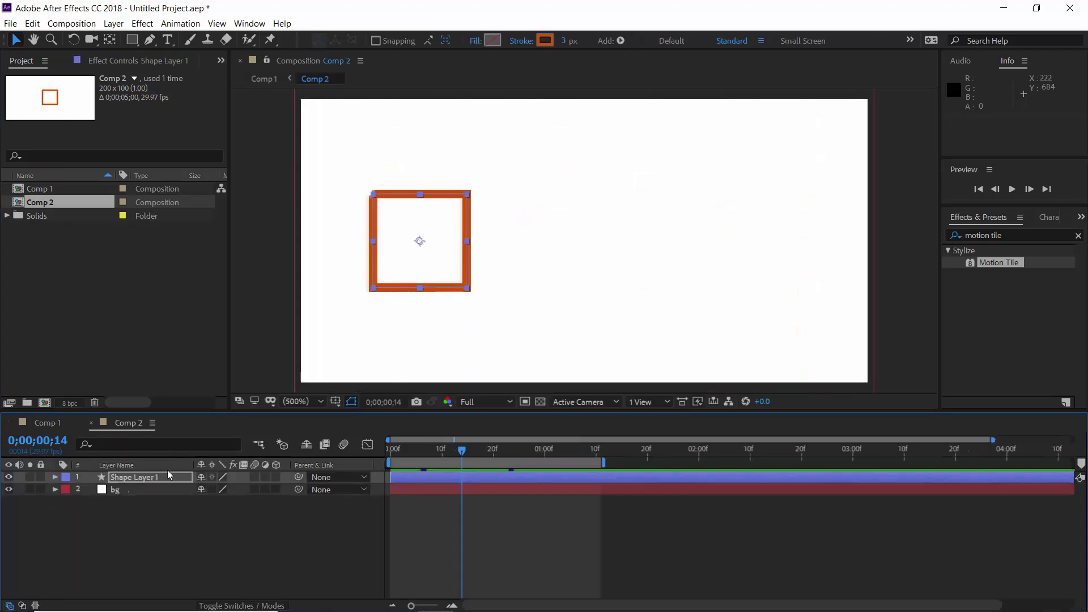
pyautogui.click(55, 478)
pyautogui.click(152, 477)
pyautogui.hotkey('ctrl', 'd')
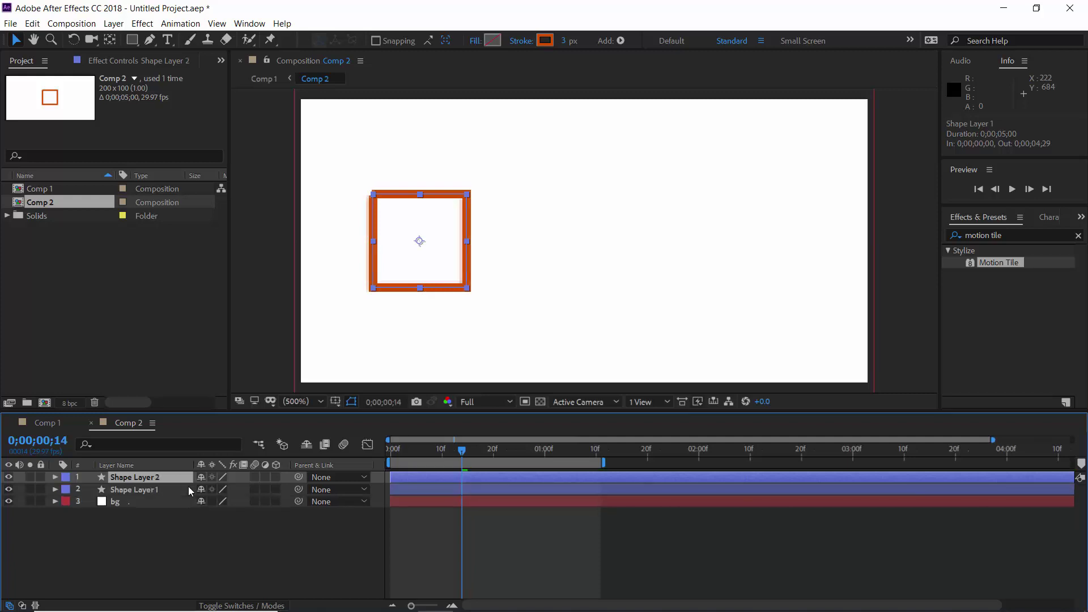
pyautogui.click(422, 245)
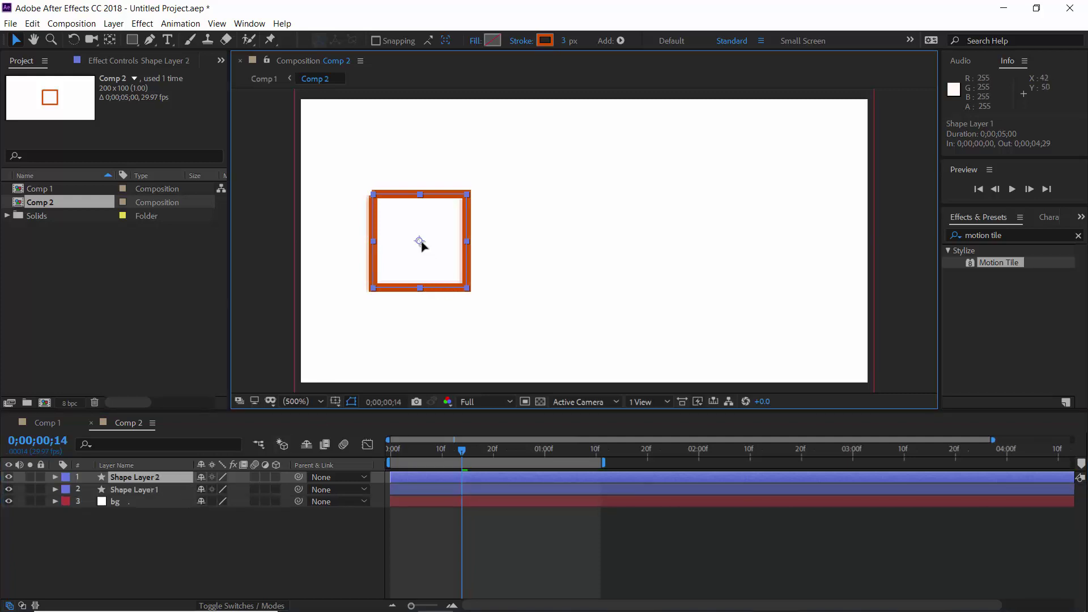
pyautogui.moveTo(422, 245); pyautogui.dragTo(754, 245)
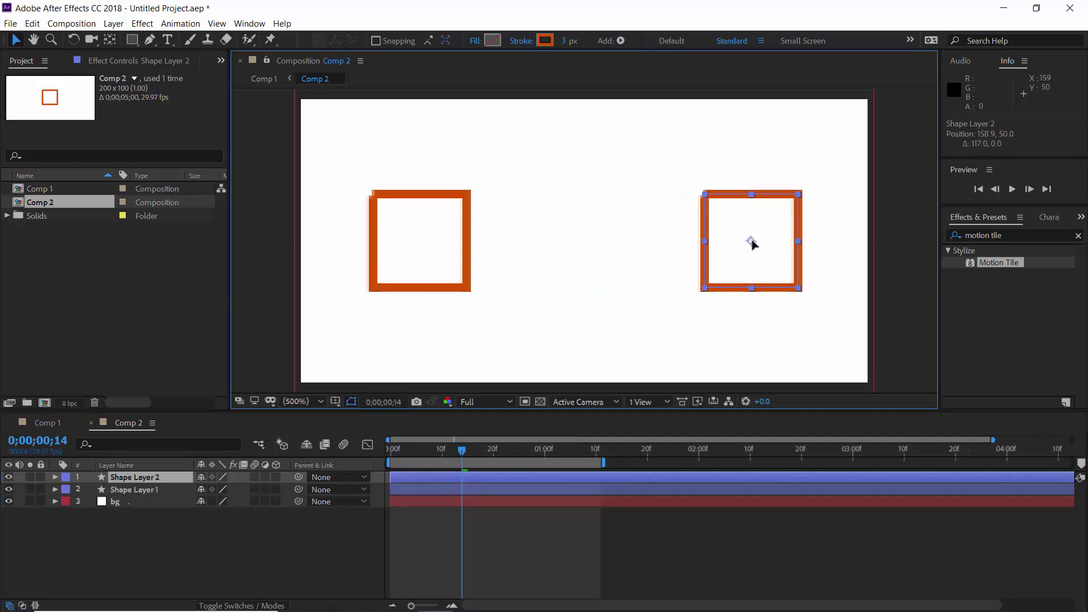
pyautogui.click(47, 422)
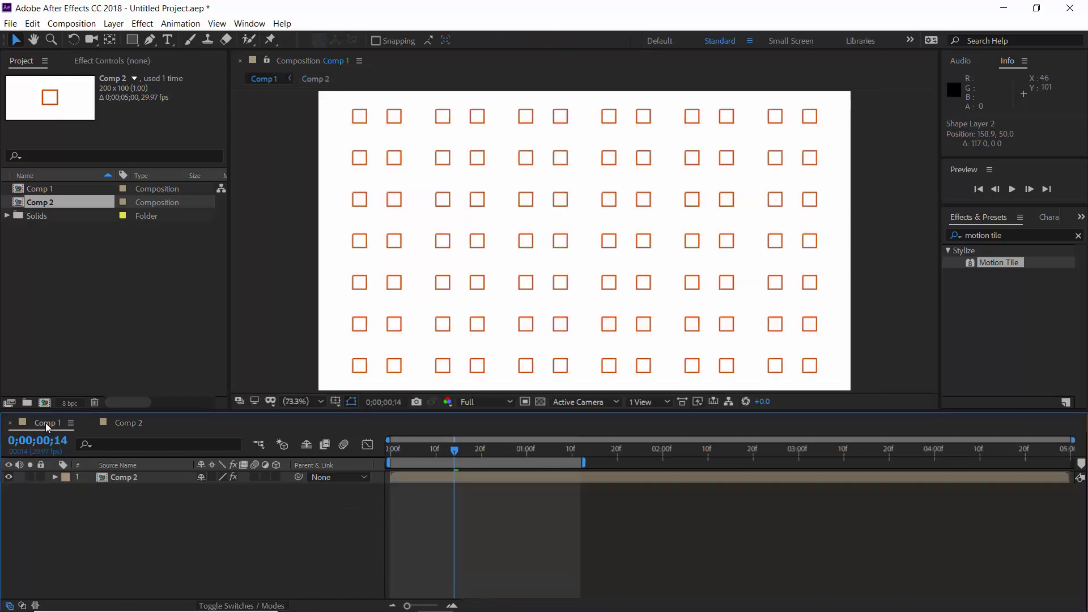
# Change the stroke colour of Shape Layer 2 in Comp 2 to blue 1E00CF
pyautogui.click(128, 422)
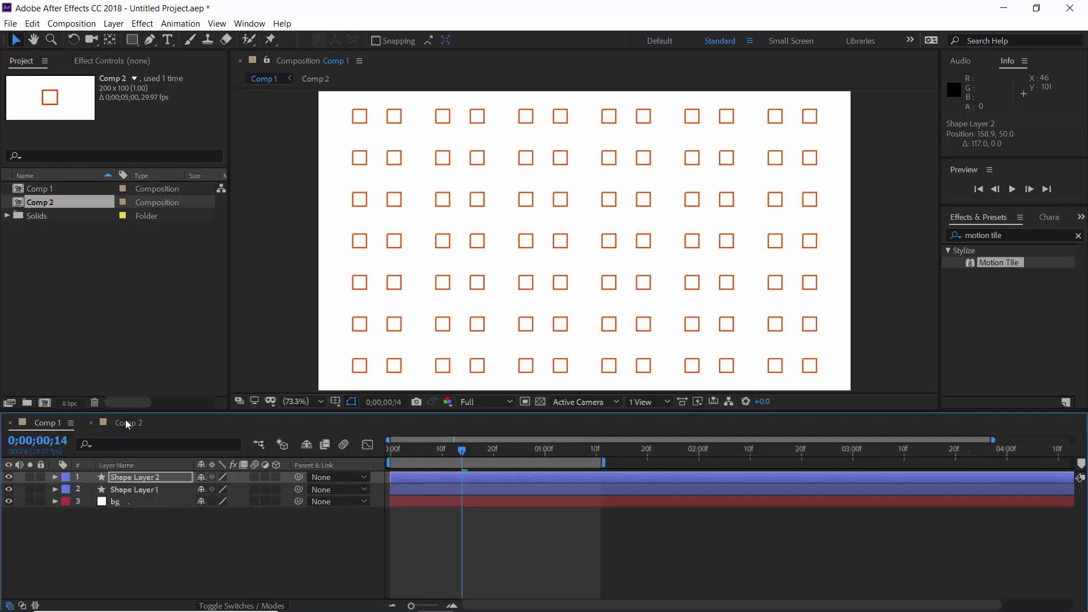
pyautogui.click(139, 478)
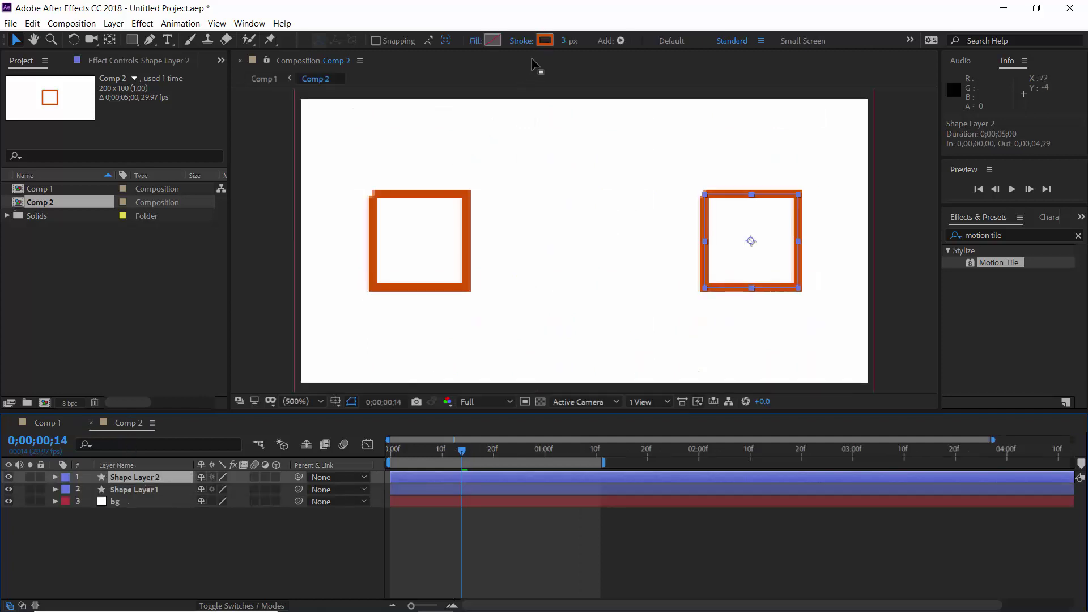
pyautogui.click(545, 40)
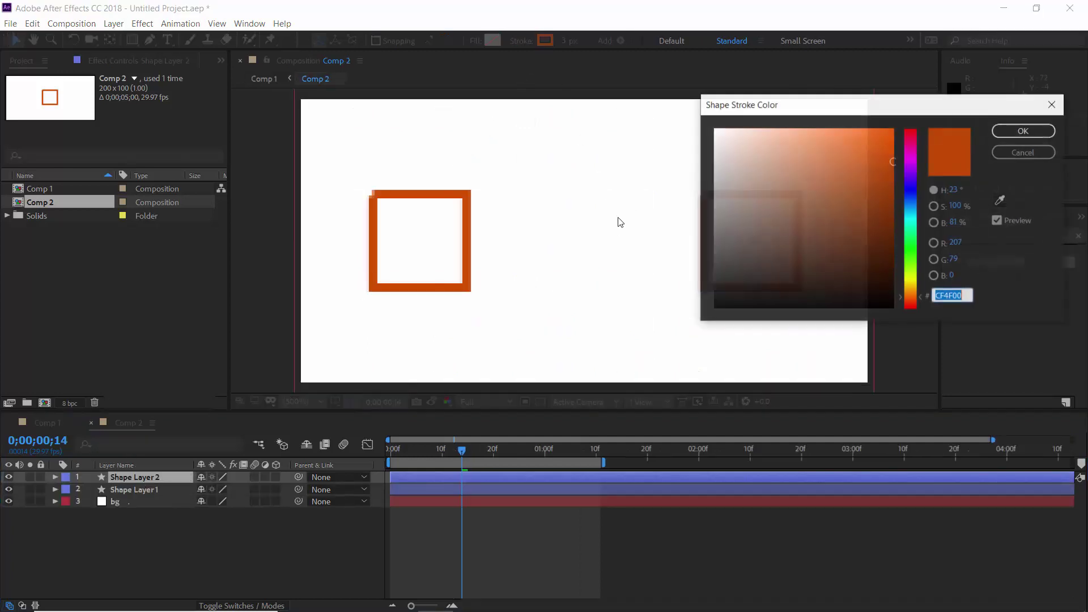
pyautogui.click(911, 184)
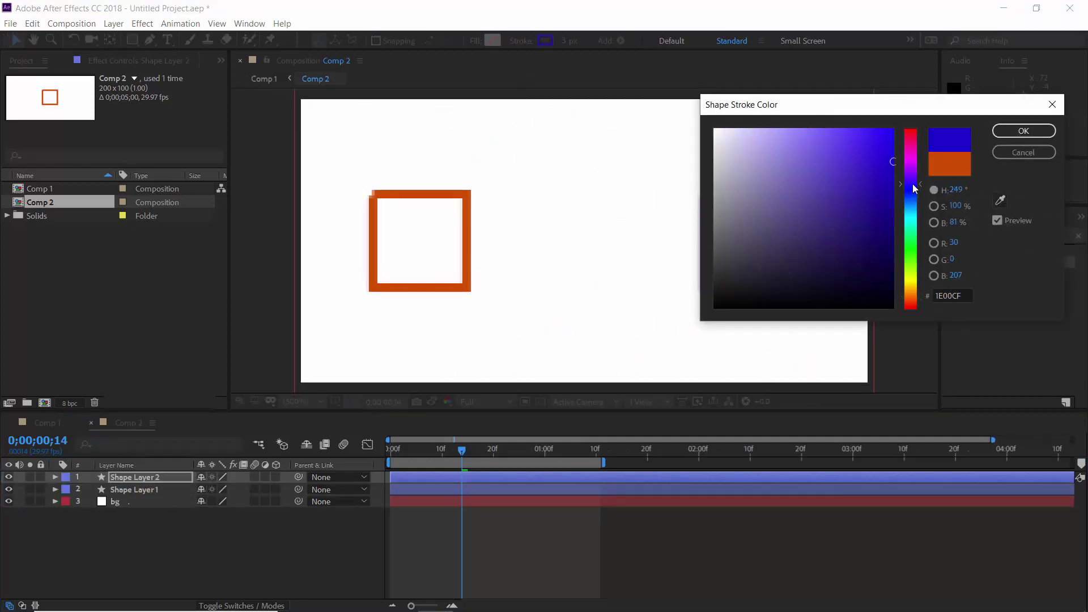
pyautogui.click(1022, 132)
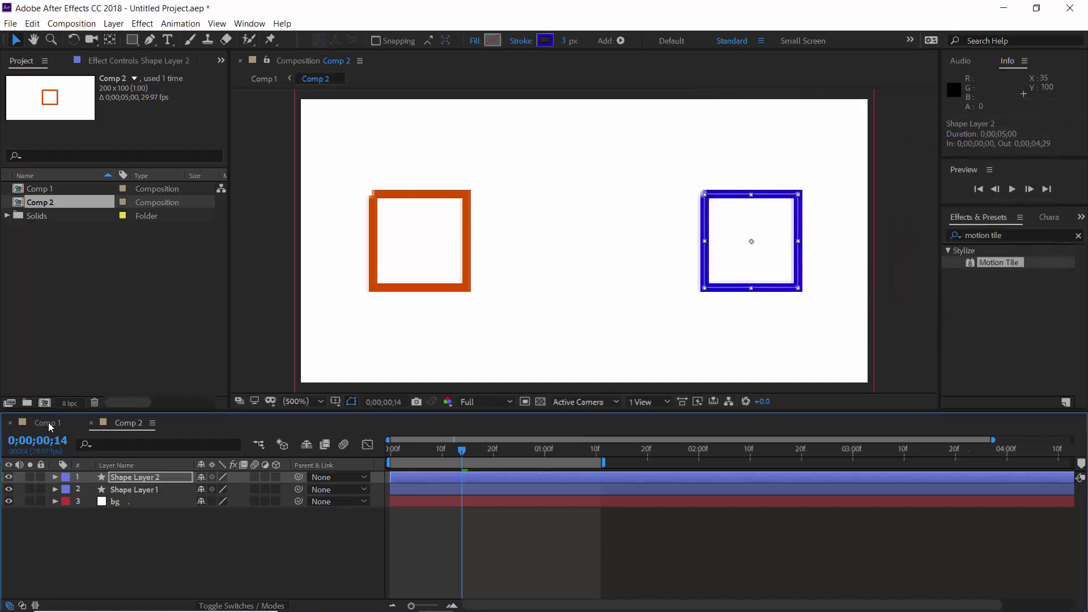
# Preview the two-colour tiled animation in Comp 1
pyautogui.click(48, 423)
pyautogui.press('space')
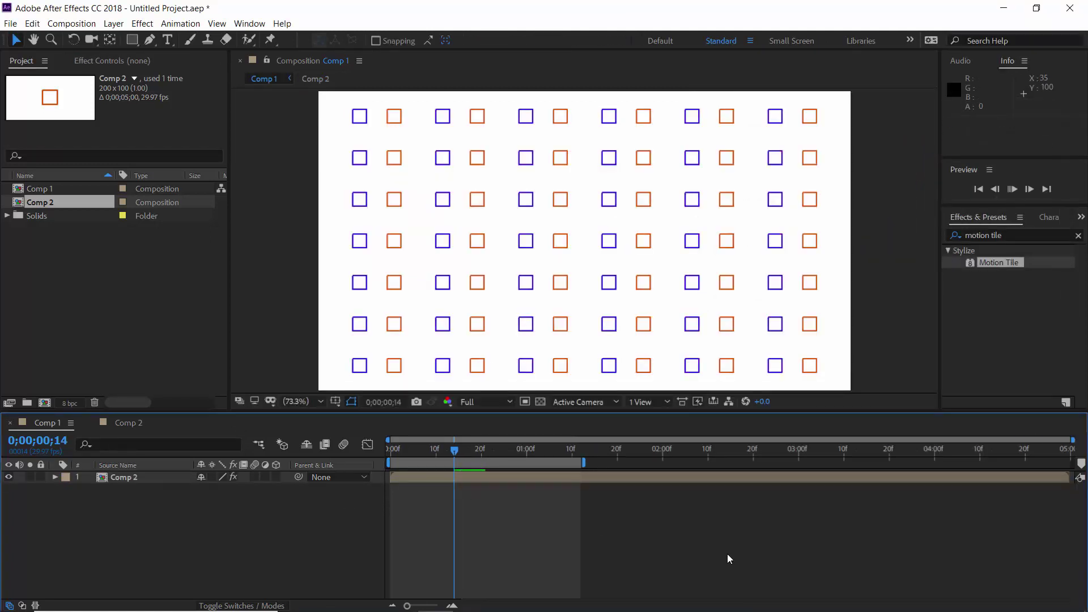
pyautogui.press('space')
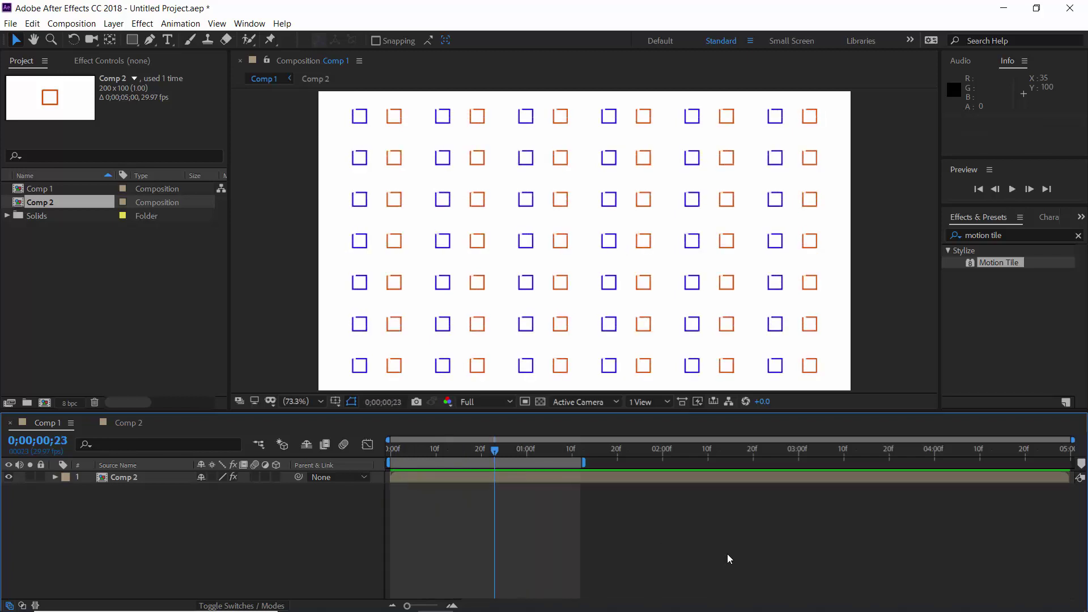
# Rotate the Comp 2 layer in Comp 1 to 45°
pyautogui.click(146, 481)
pyautogui.press('r')
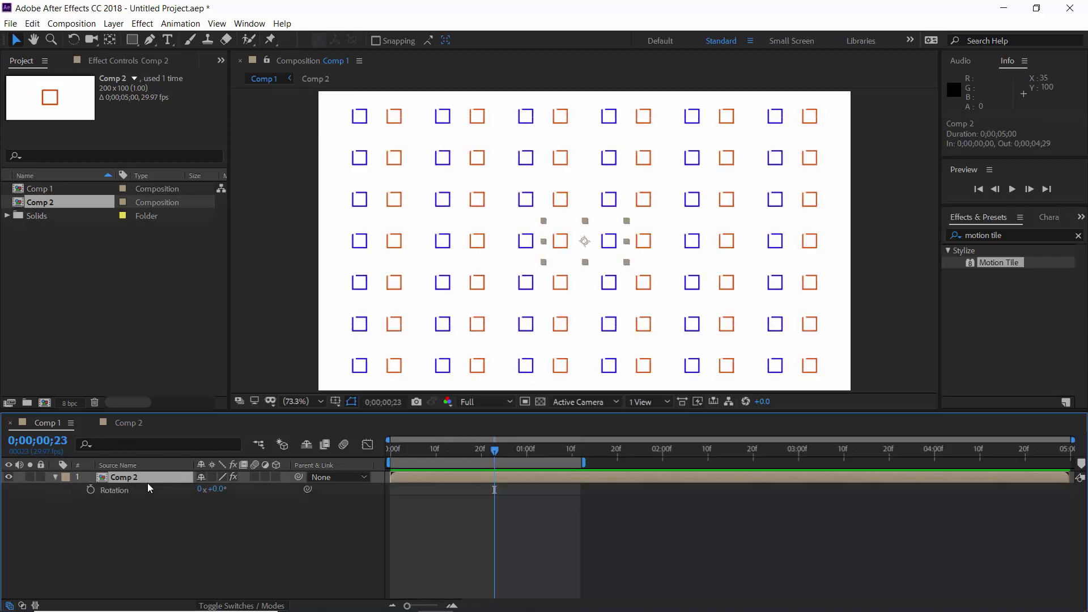
pyautogui.click(218, 490)
pyautogui.write('45')
pyautogui.press('Return')
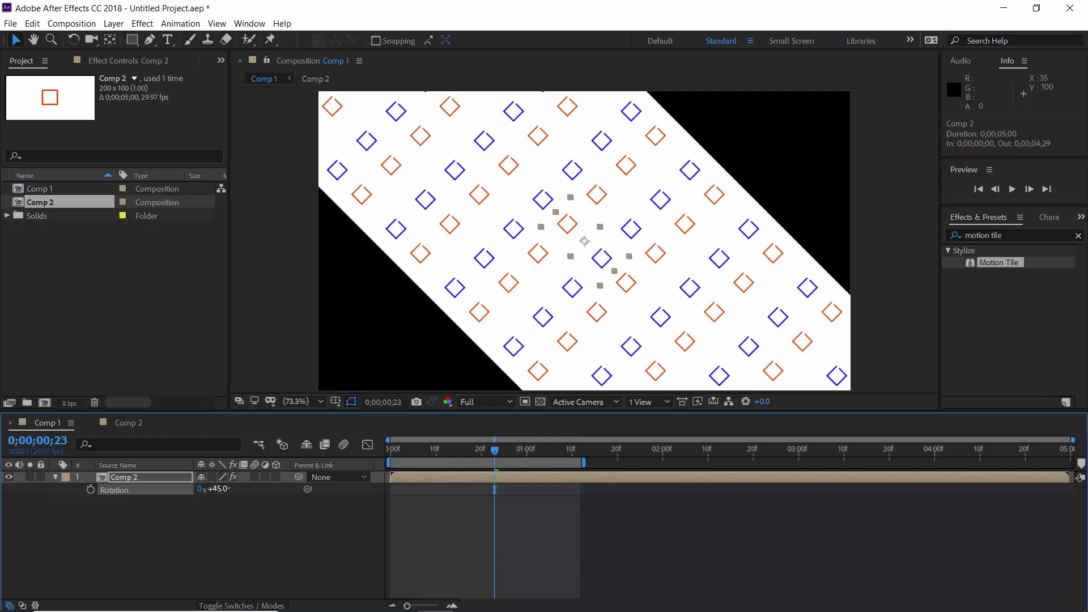
# Raise the Motion Tile Output Height on the Comp 2 layer to 1480 and preview the diagonal pattern animation
pyautogui.click(123, 61)
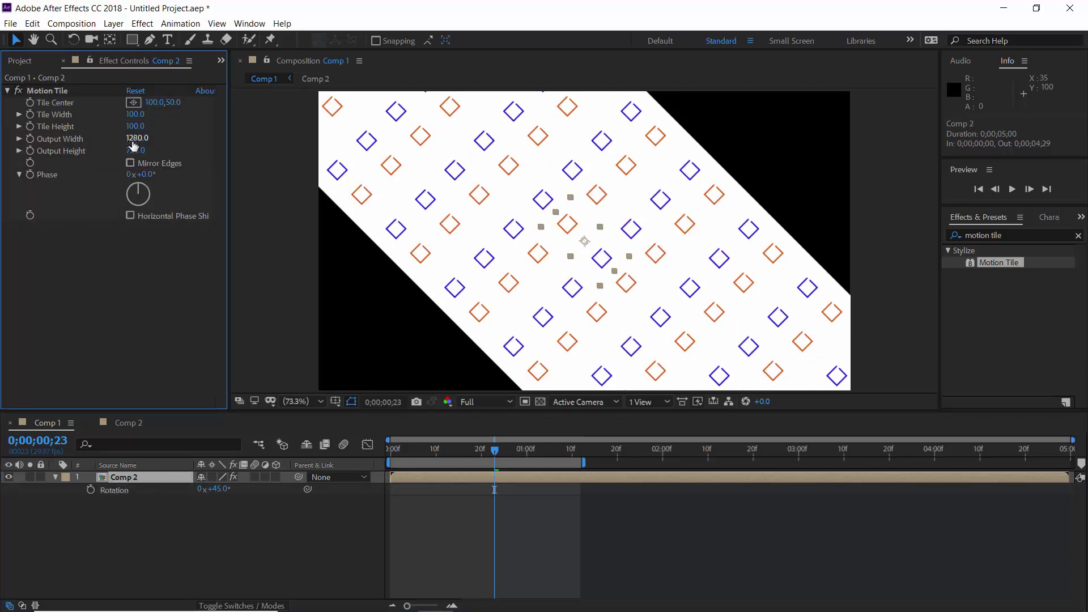
pyautogui.moveTo(133, 140); pyautogui.dragTo(136, 139)
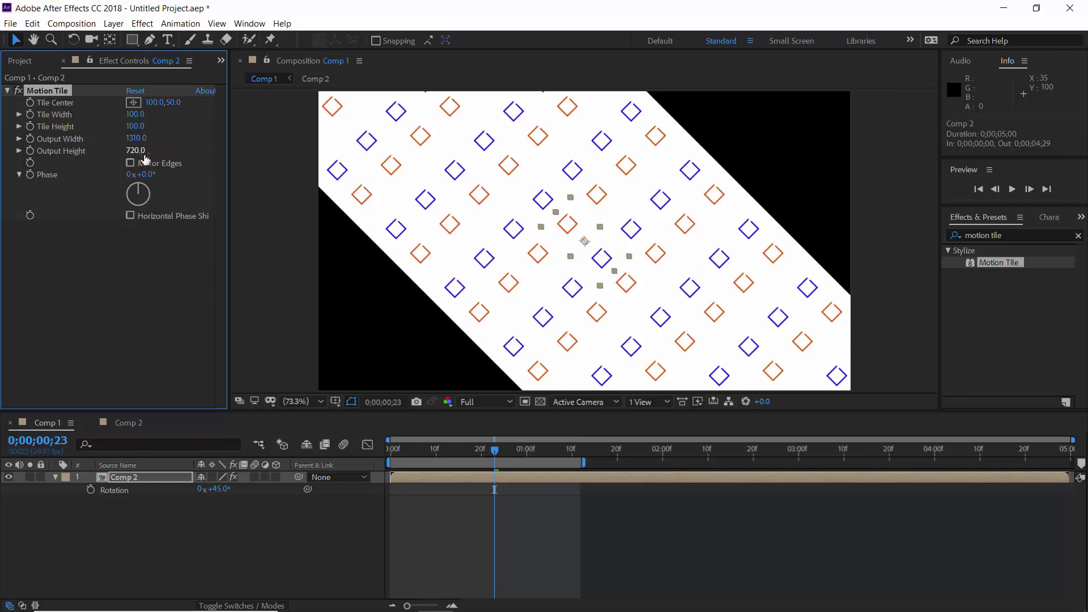
pyautogui.hotkey('ctrl', 'z')
pyautogui.moveTo(135, 152); pyautogui.dragTo(185, 145)
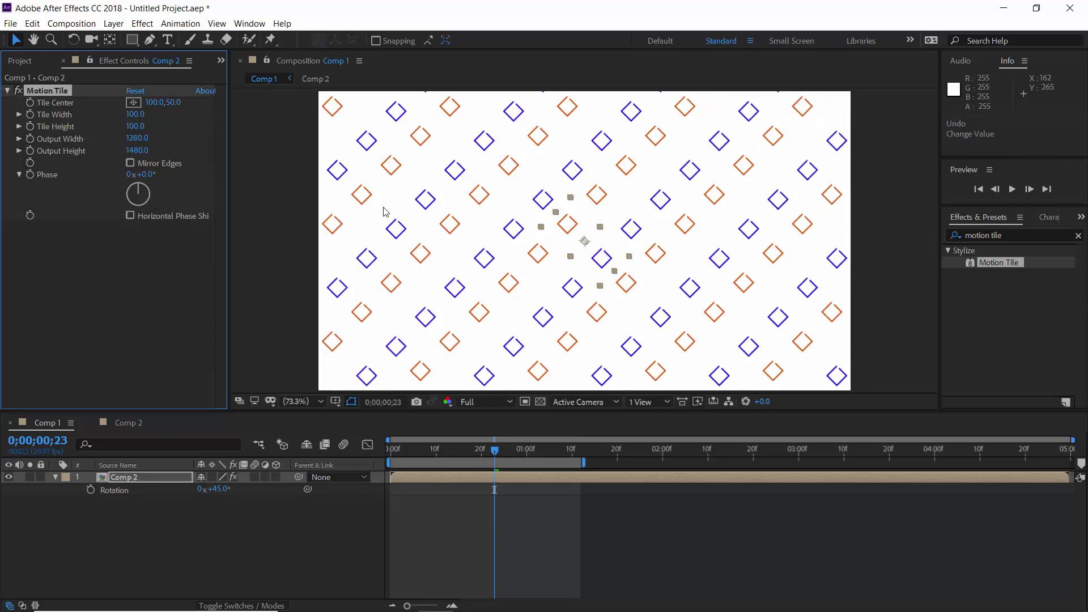
pyautogui.press('space')
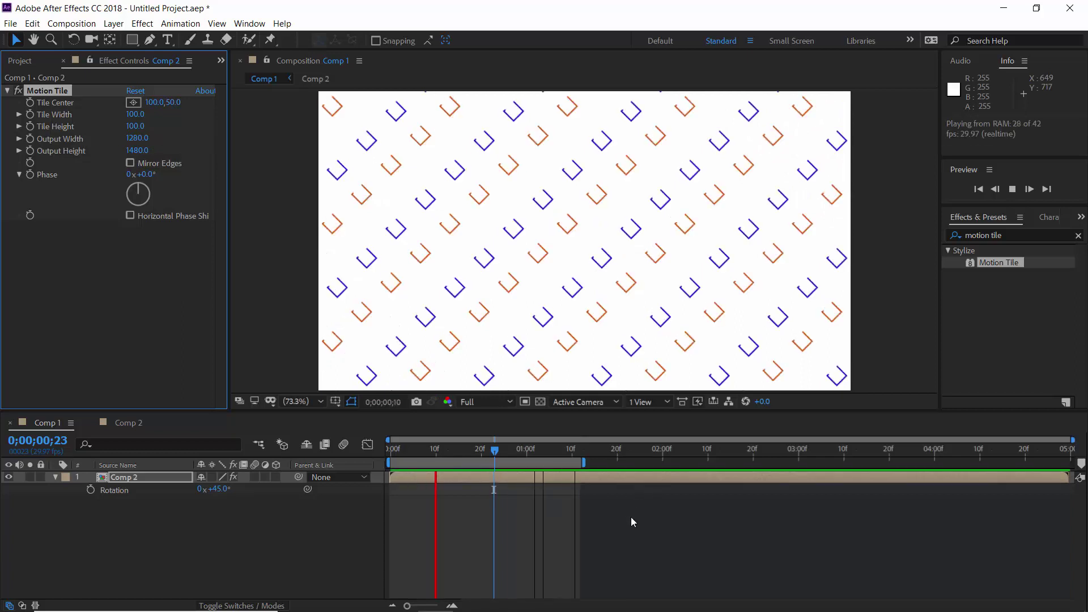
pyautogui.press('space')
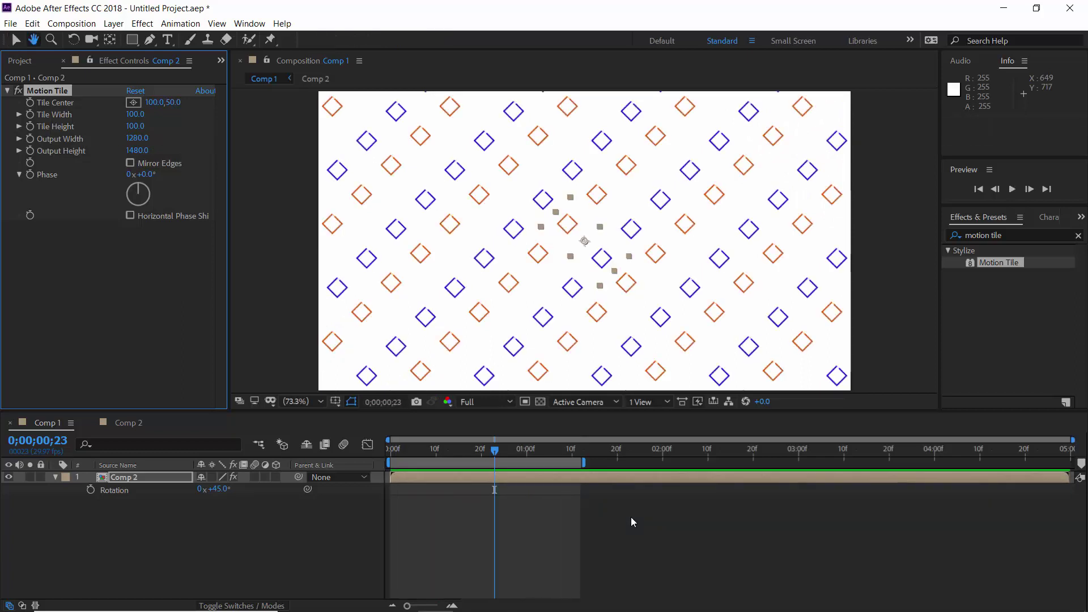